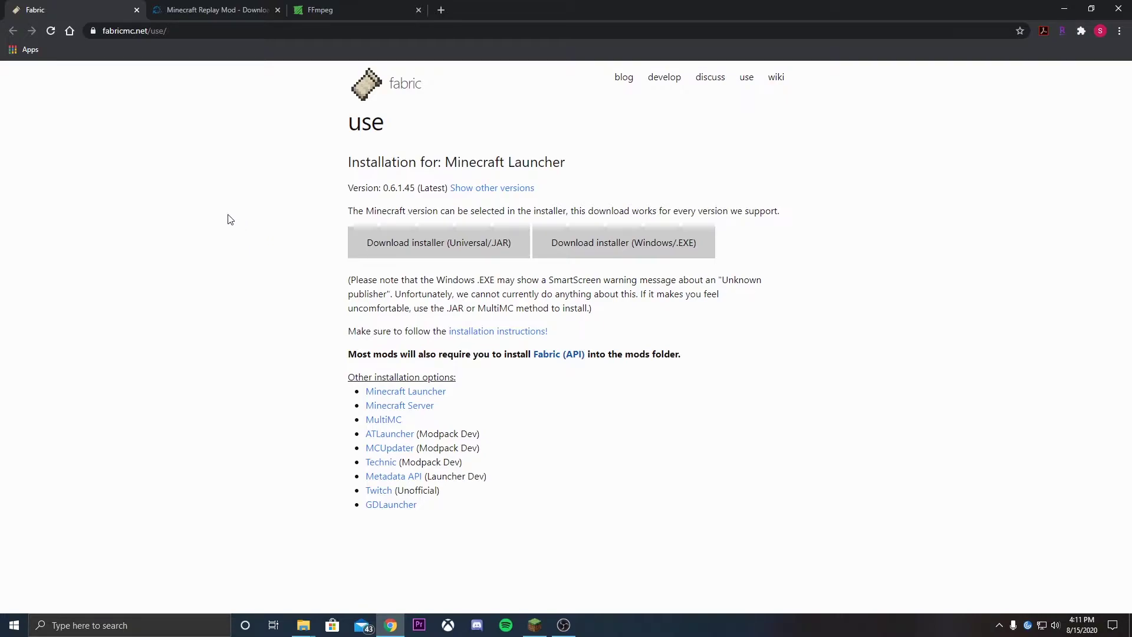
Step: Download the universal .JAR Fabric installer and keep it despite Chrome's harmful-file warning
click(439, 243)
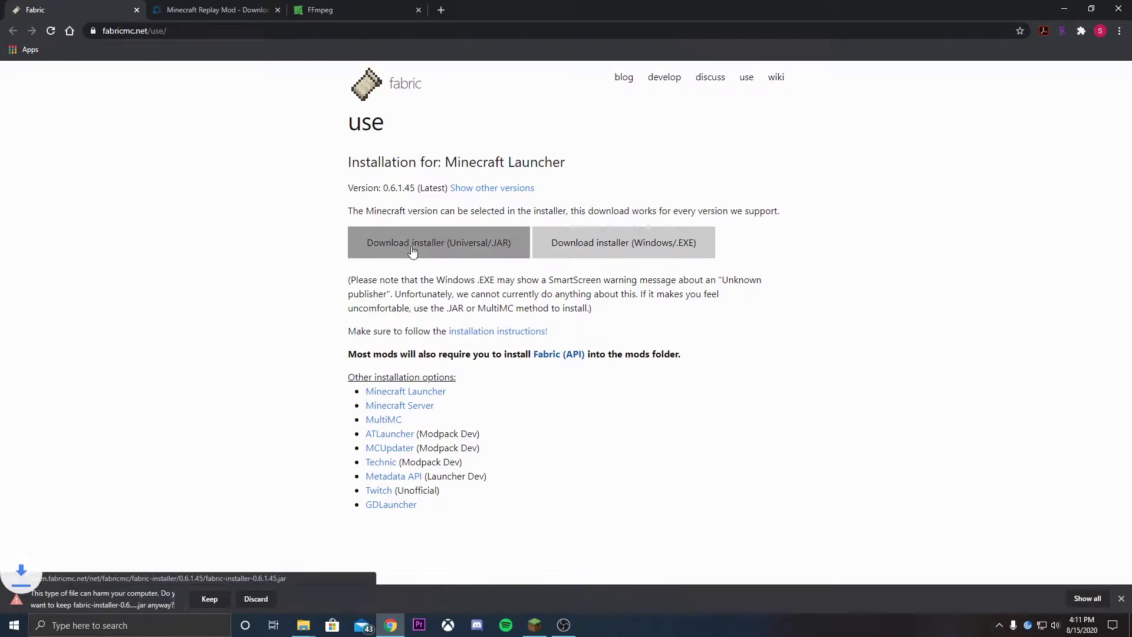
click(207, 599)
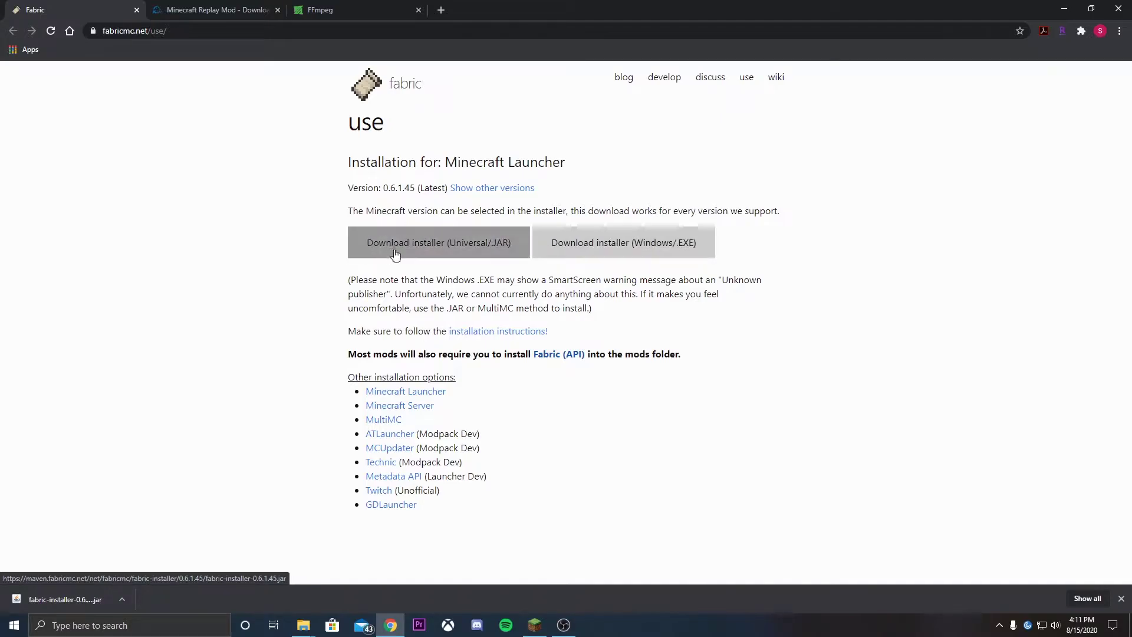
Step: Download Replay Mod v2.4.2 for Minecraft 1.16.1, keep the jar, and go to the FFmpeg site
click(218, 9)
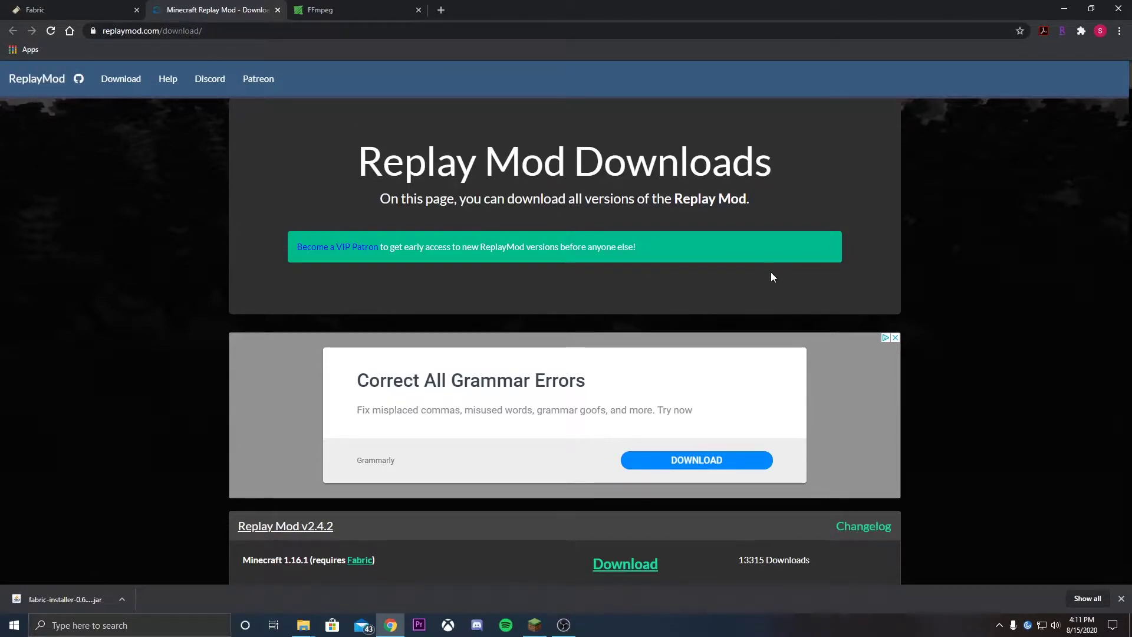
scroll(870, 270, down, 3)
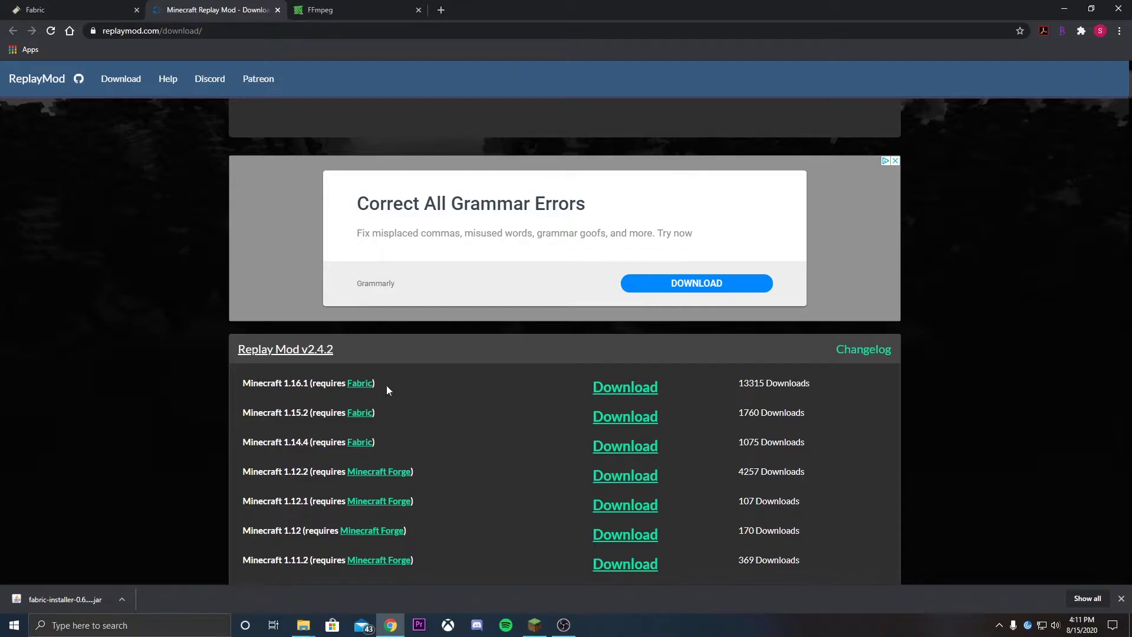
scroll(569, 402, down, 1)
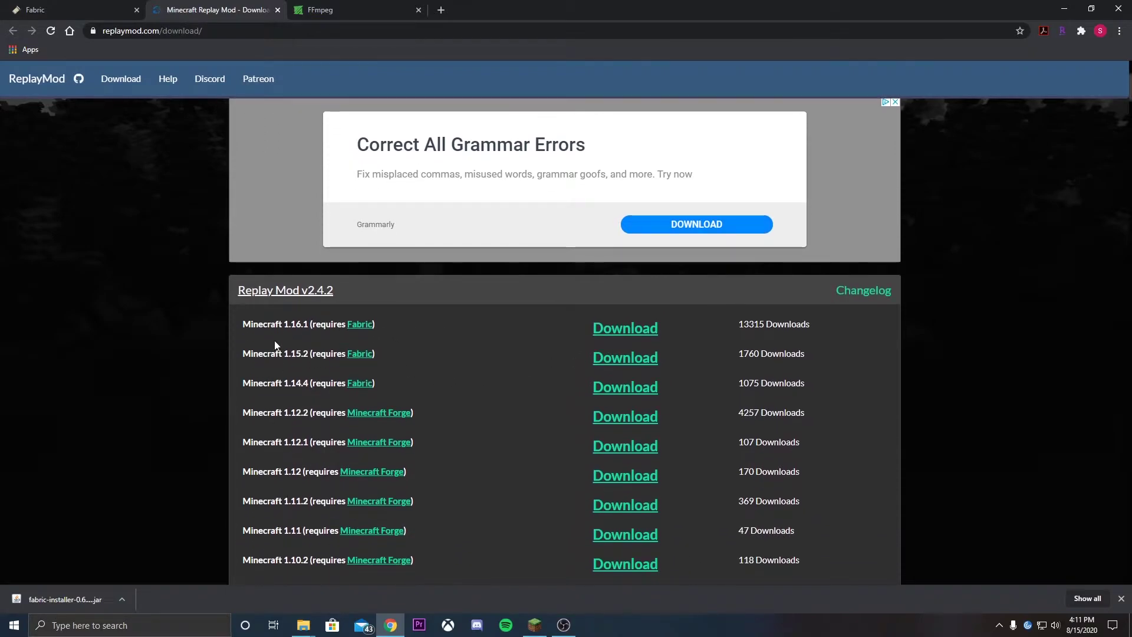
click(633, 333)
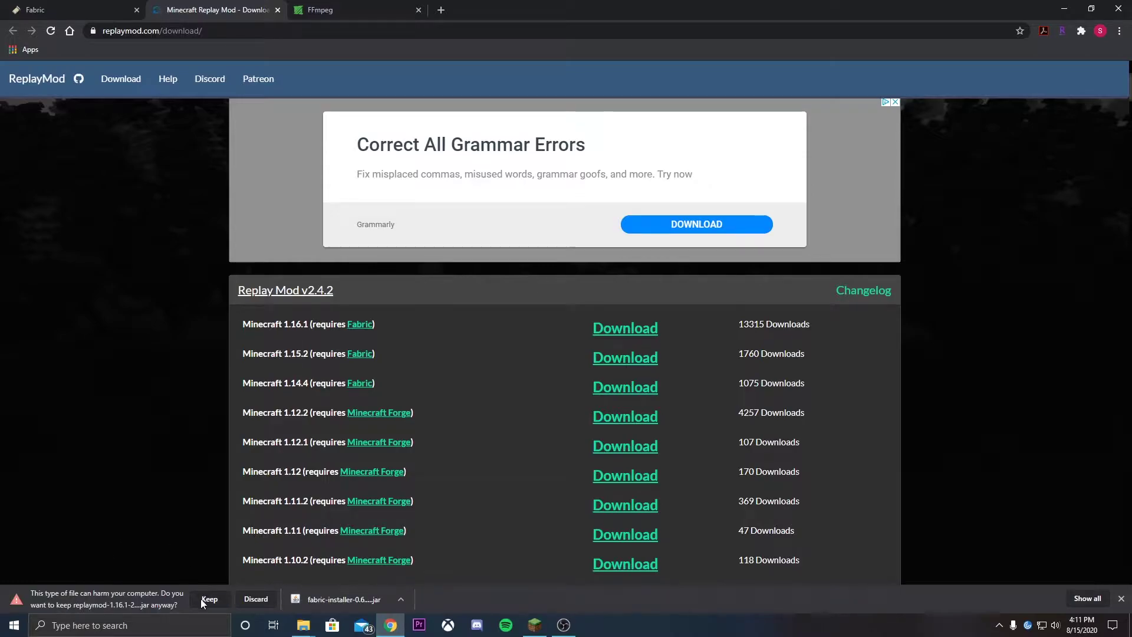
click(209, 599)
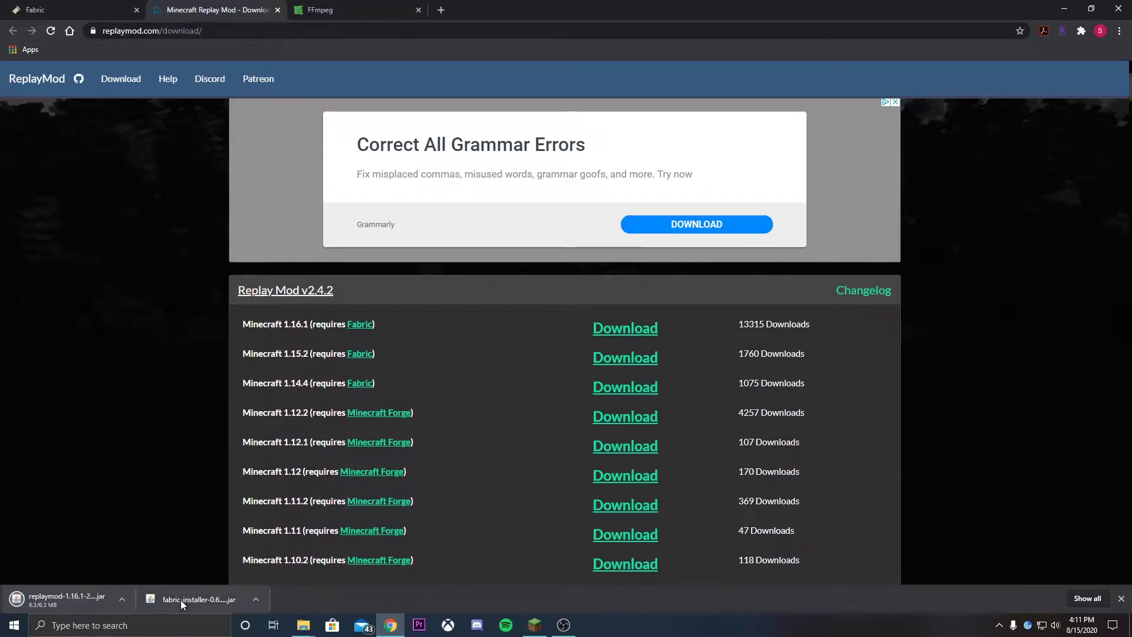
click(356, 6)
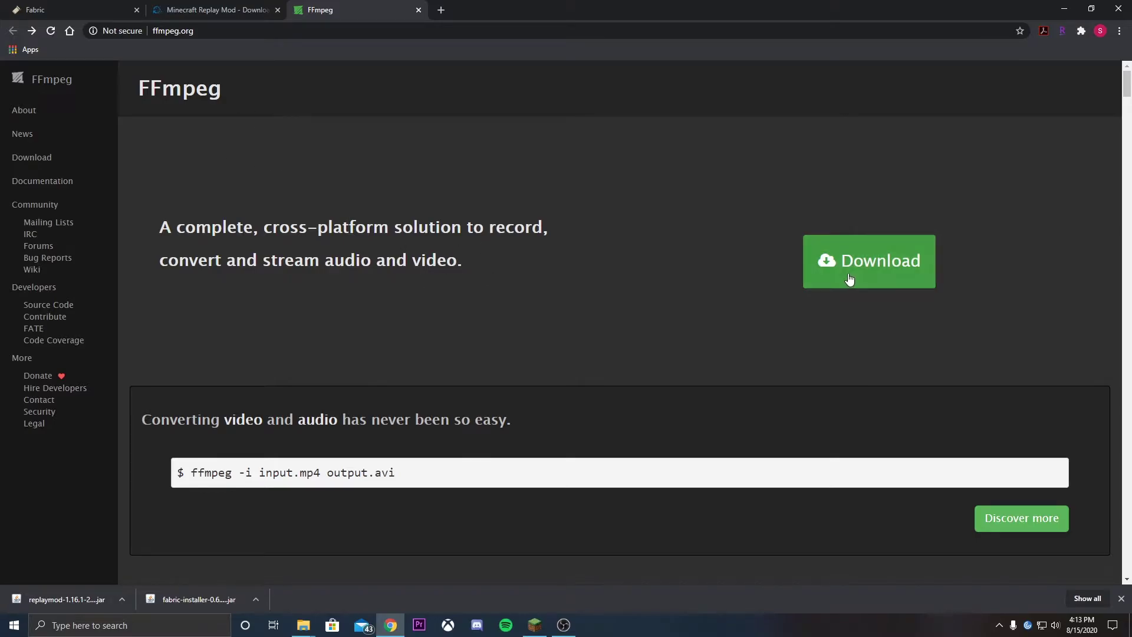
Step: Download the Zeranoe Windows 64-bit static FFmpeg build ffmpeg-20200814-a762fd2-win64-static.zip
click(881, 268)
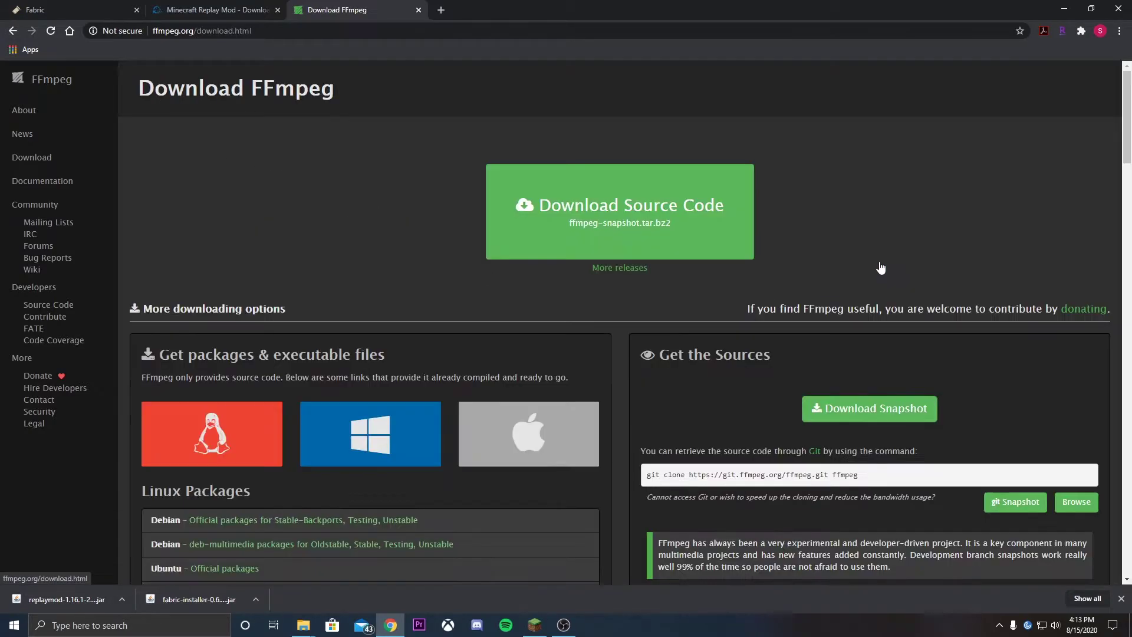
click(371, 434)
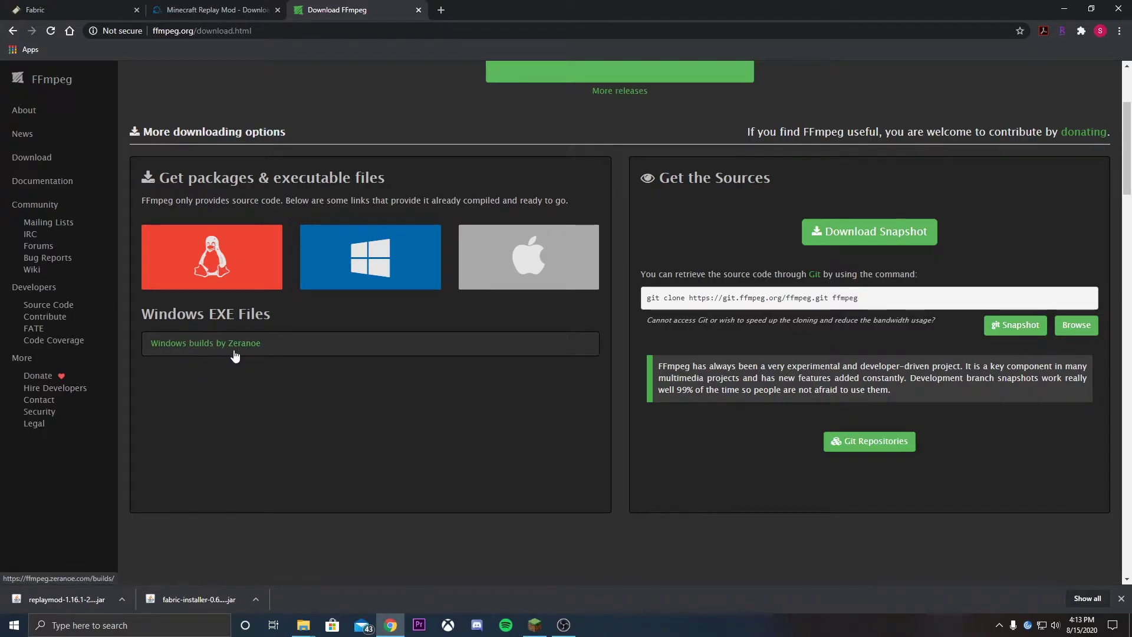
click(257, 348)
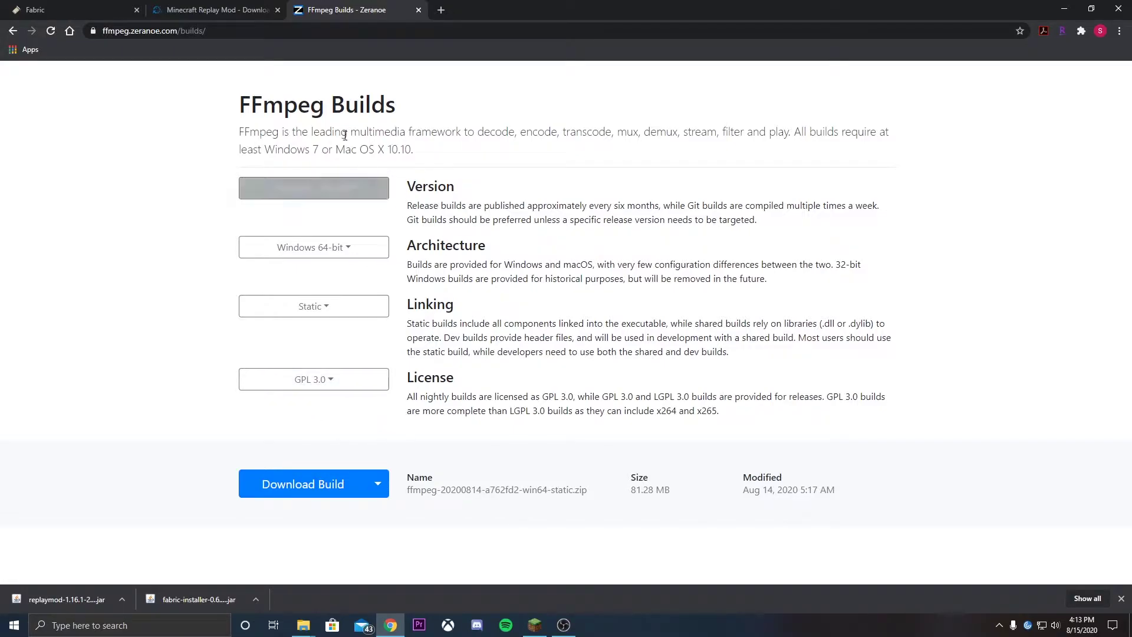
click(333, 488)
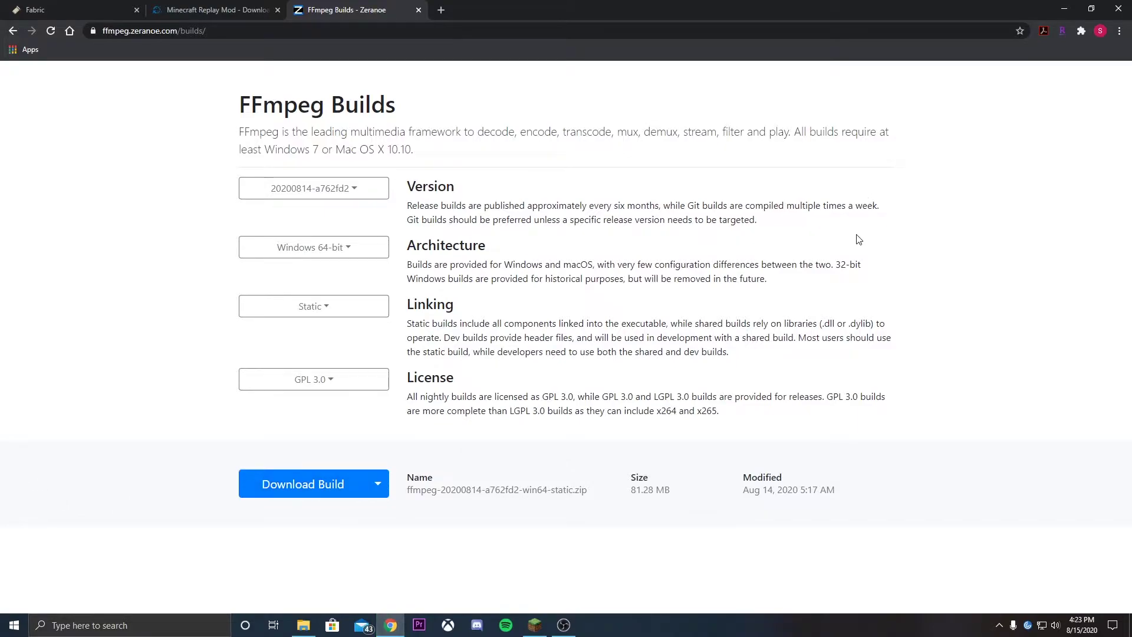
Step: Minimize Chrome and open the Downloads folder through a Windows search for 'down'
click(1063, 8)
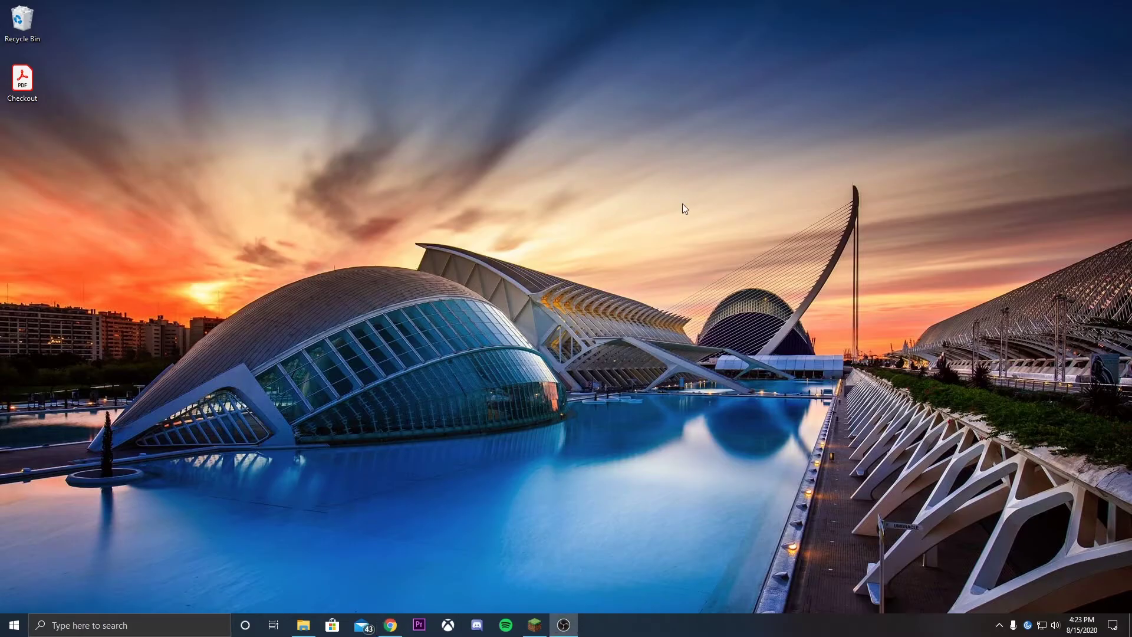
click(109, 625)
text(down)
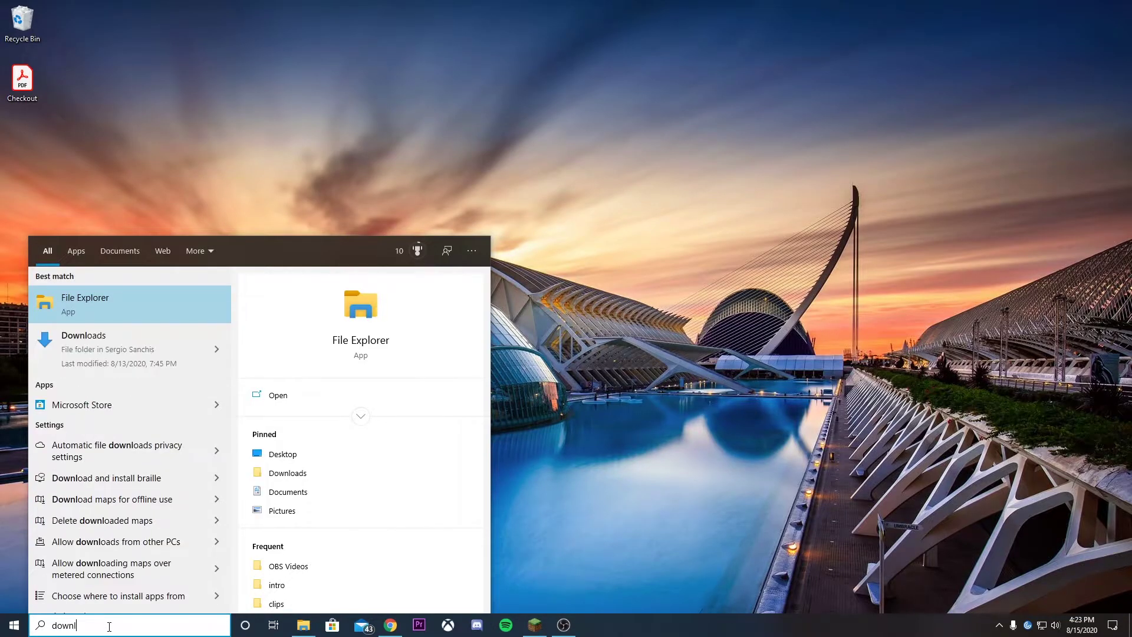
click(151, 365)
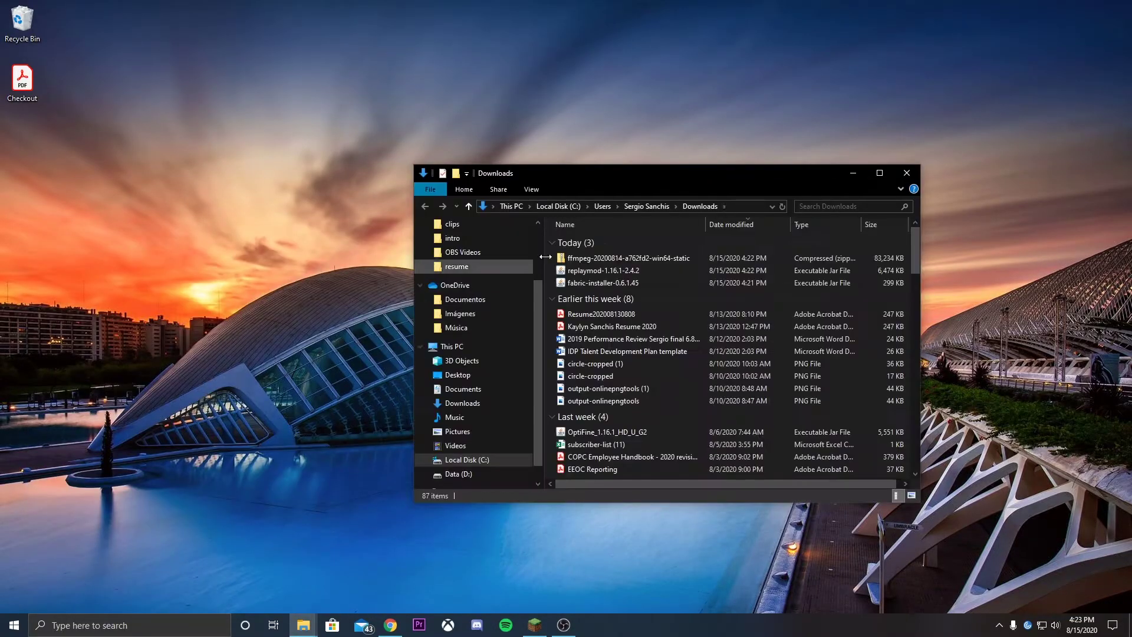
drag(648, 174, 734, 85)
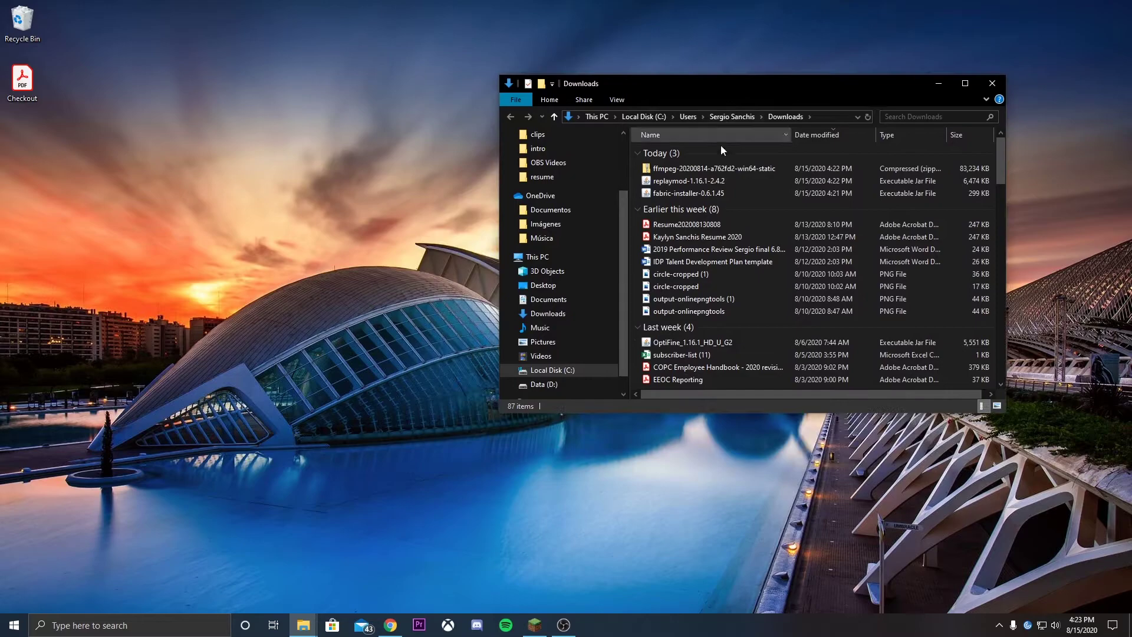
Step: Move the FFmpeg zip, Replay Mod jar and Fabric installer from Downloads onto the desktop
click(702, 171)
shift+click(697, 193)
drag(701, 170, 348, 254)
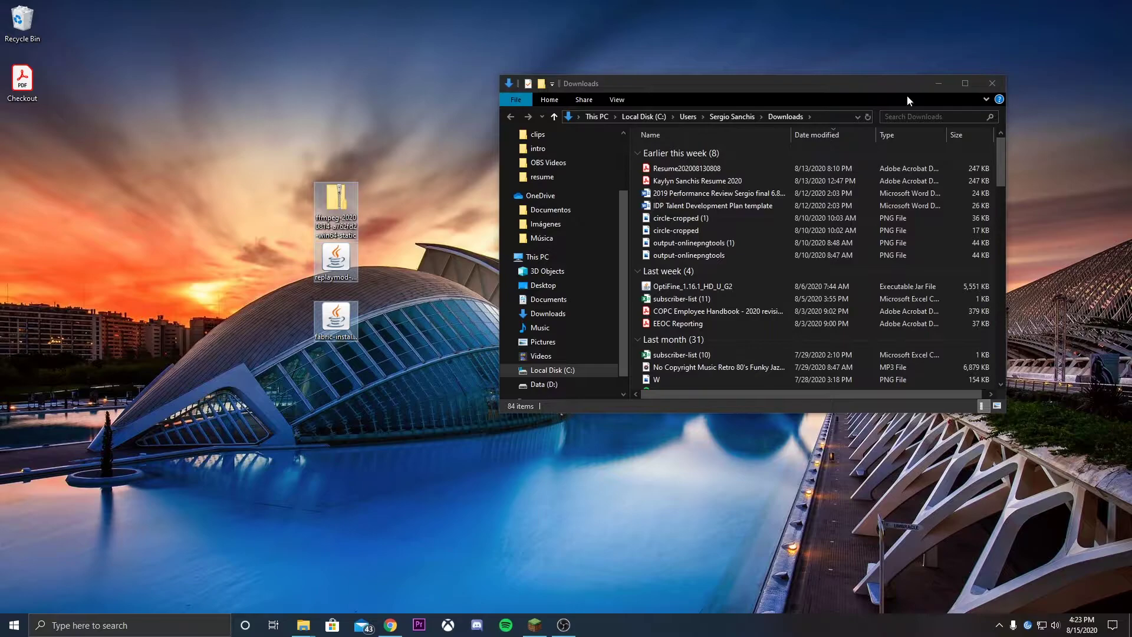
click(993, 83)
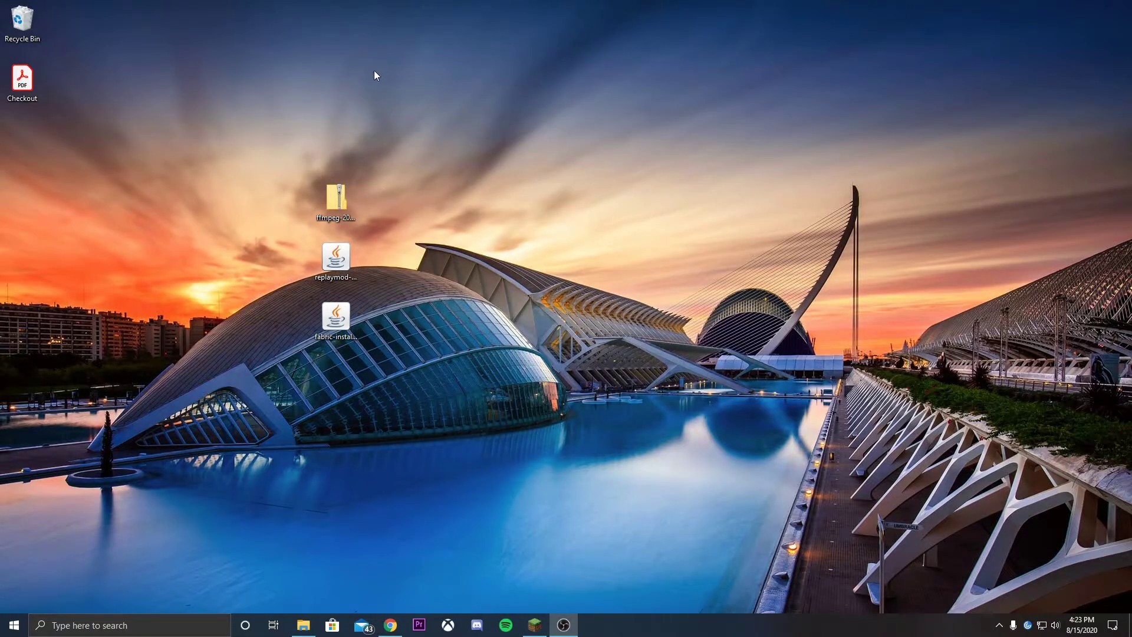
Step: Start the Fabric installer and select Minecraft version 1.16.1
click(346, 318)
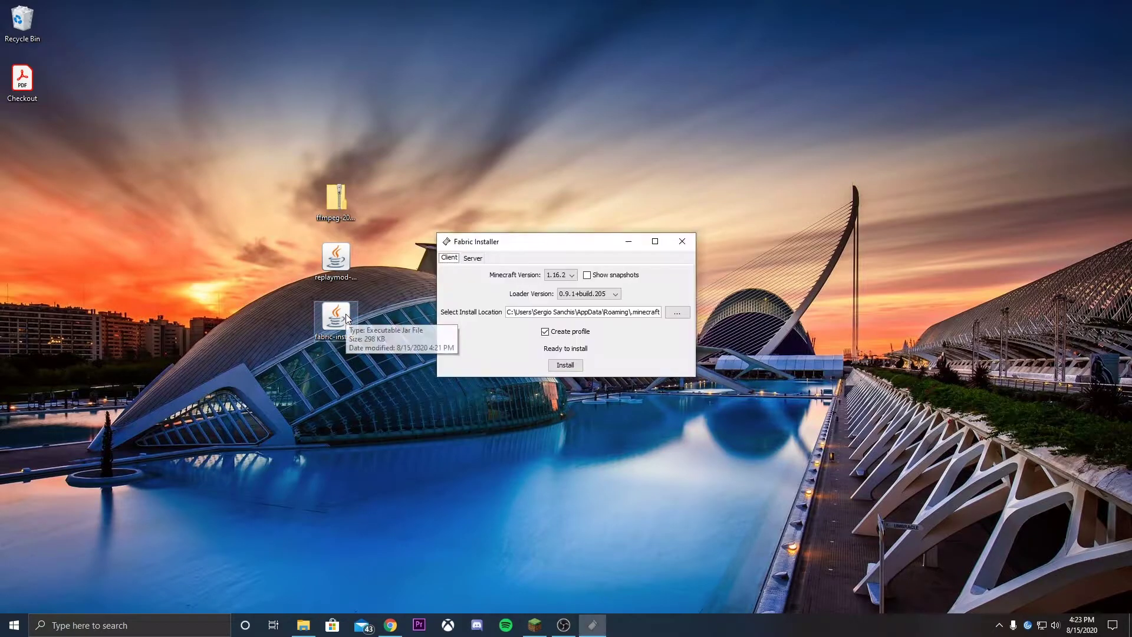
click(572, 276)
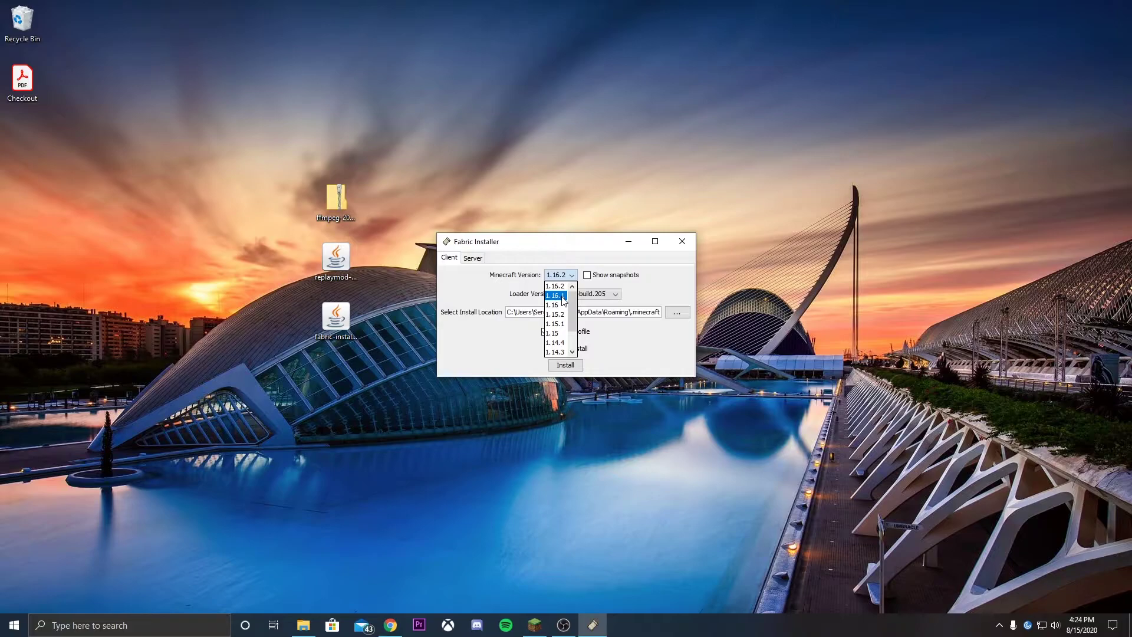
click(556, 296)
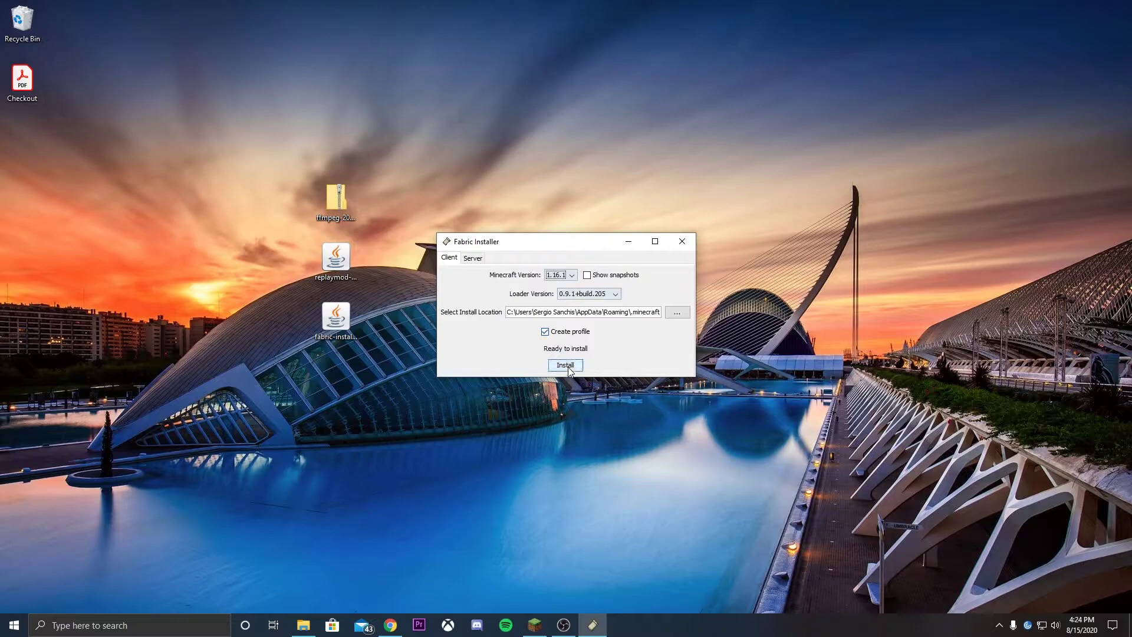
Step: Install Fabric Loader 0.9.1+build.205 into .minecraft, close the installer and delete its JAR
double_click(638, 314)
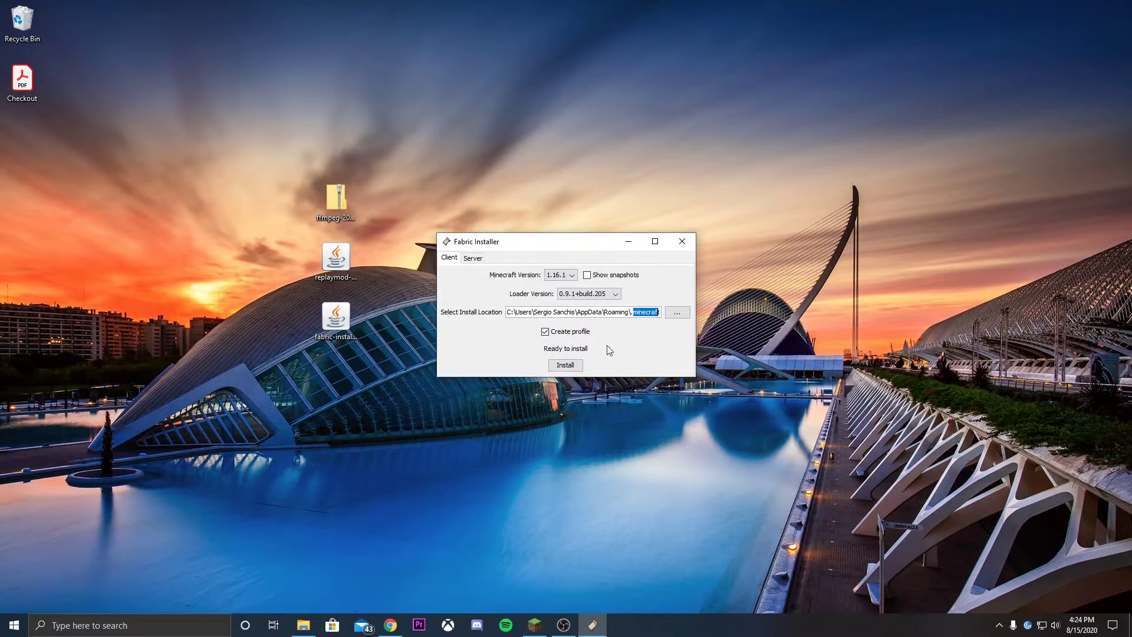
click(565, 367)
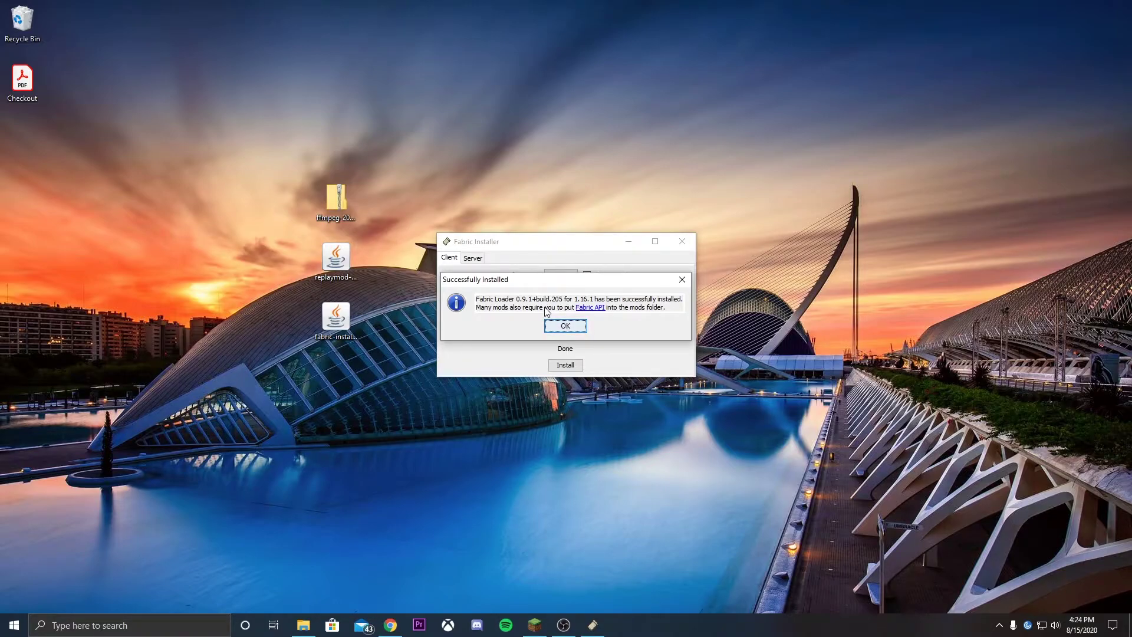
click(571, 328)
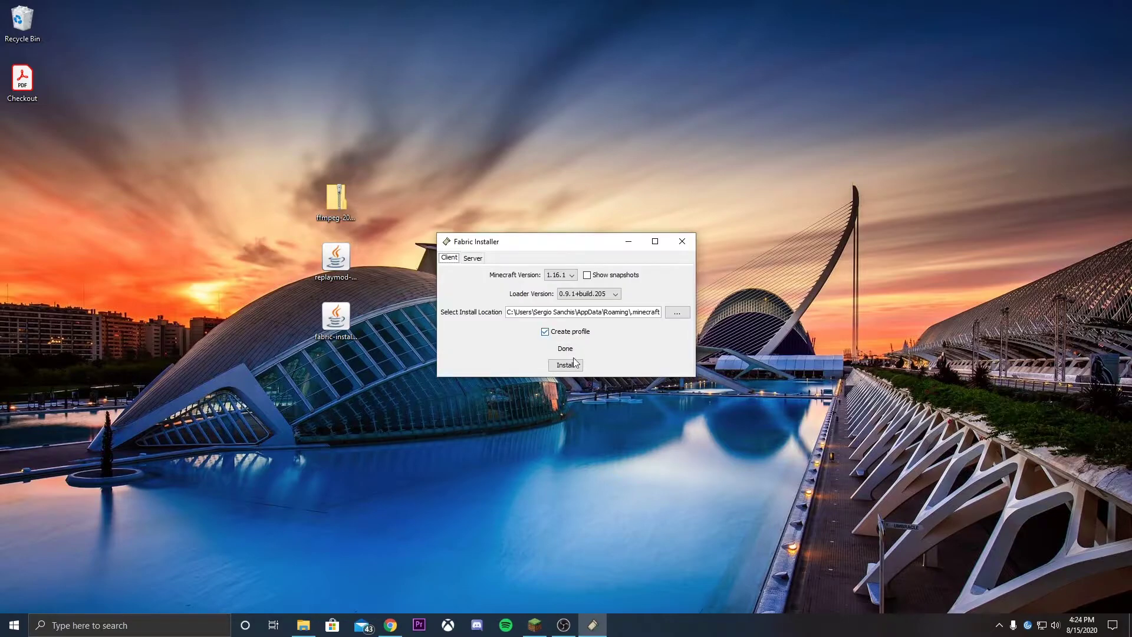
click(680, 242)
click(344, 331)
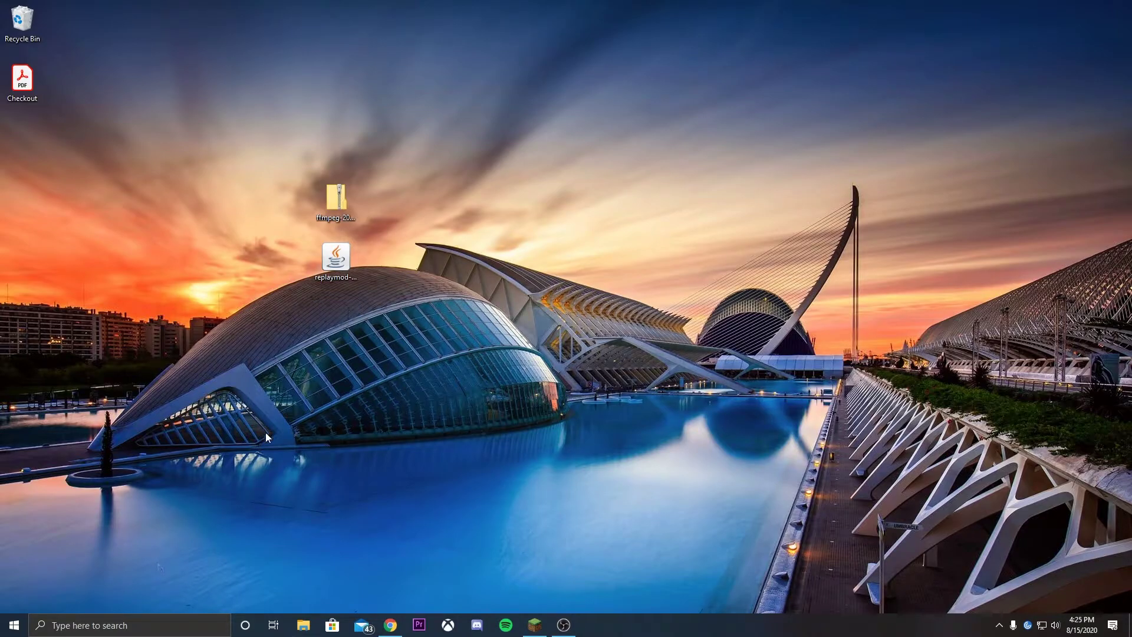
Step: Open the .minecraft mods folder via %appdata%
click(168, 625)
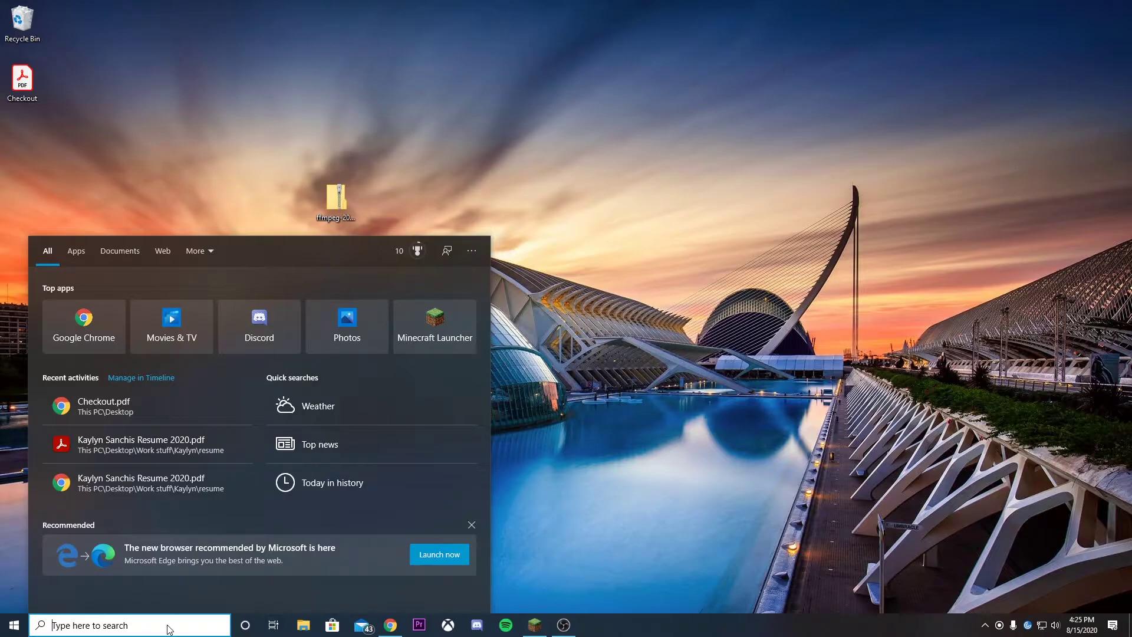
text(%)
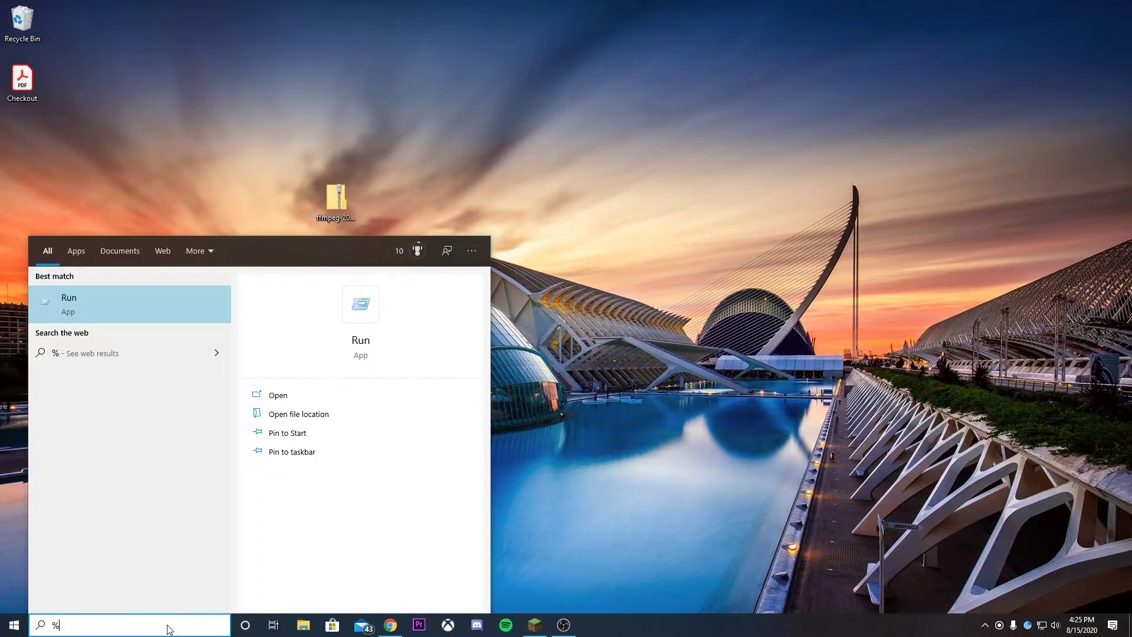
text(appdata%)
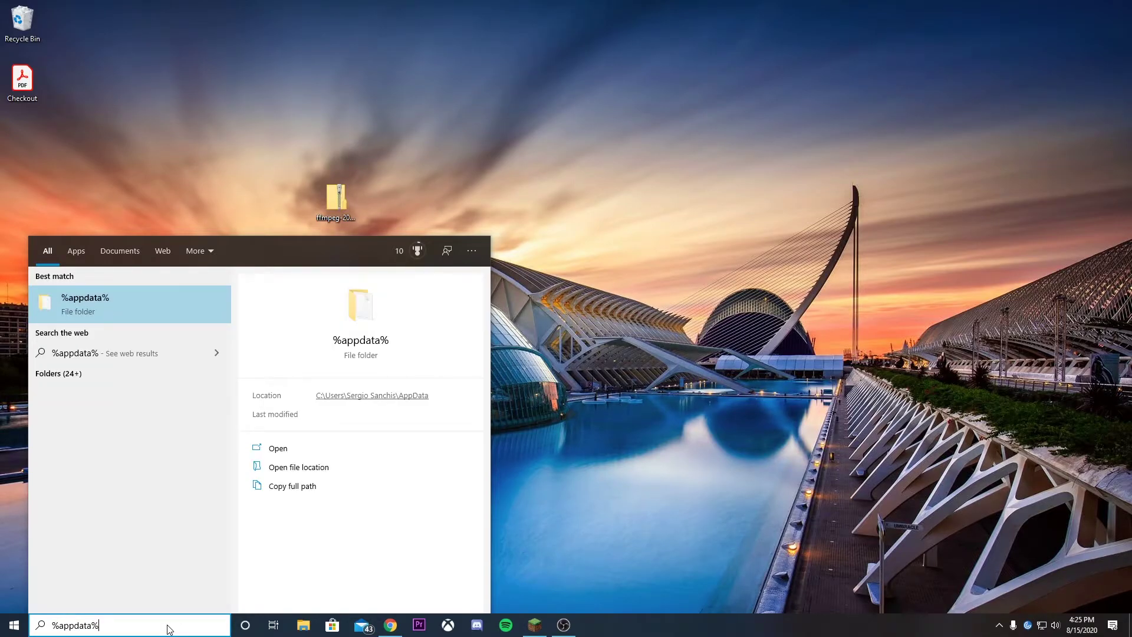
key(Return)
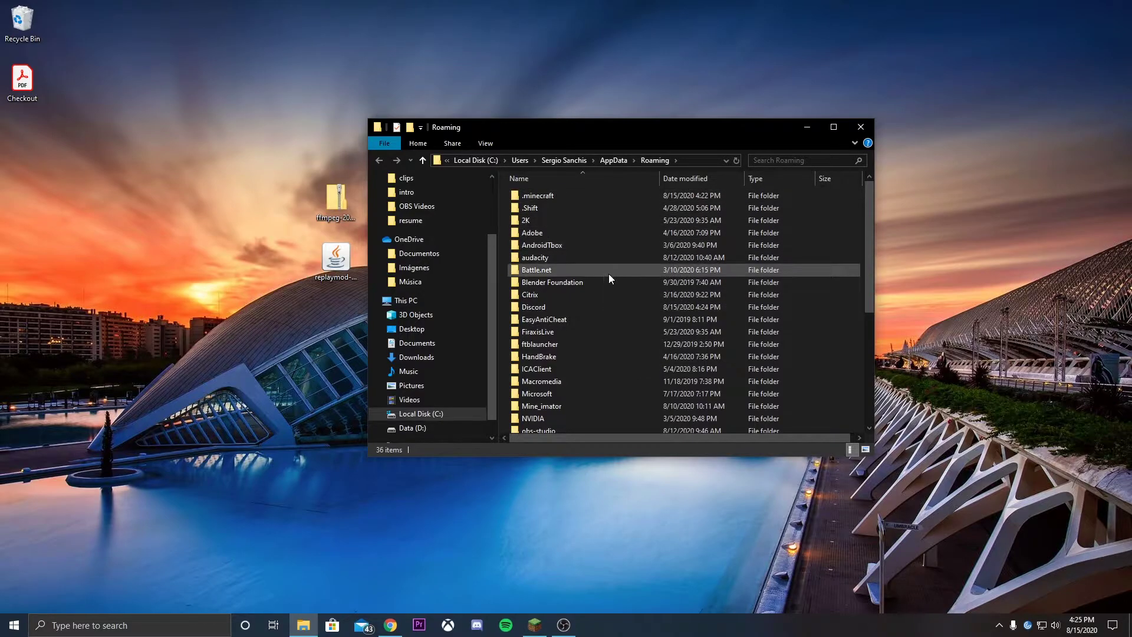
scroll(608, 274, down, 3)
scroll(609, 274, up, 3)
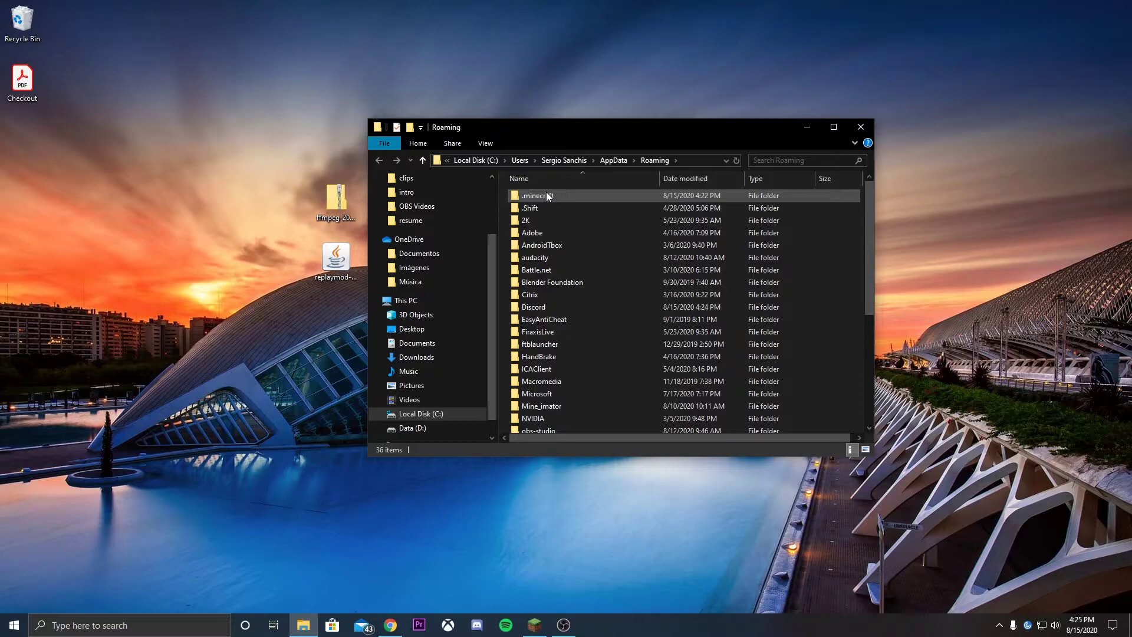
double_click(562, 199)
drag(615, 131, 650, 99)
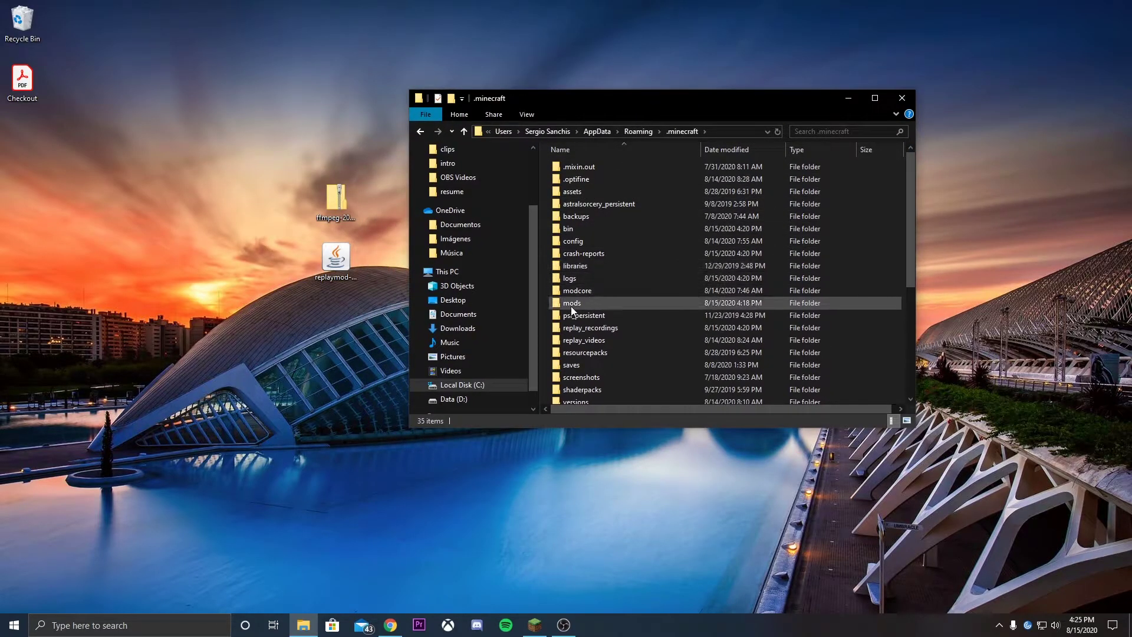
double_click(594, 304)
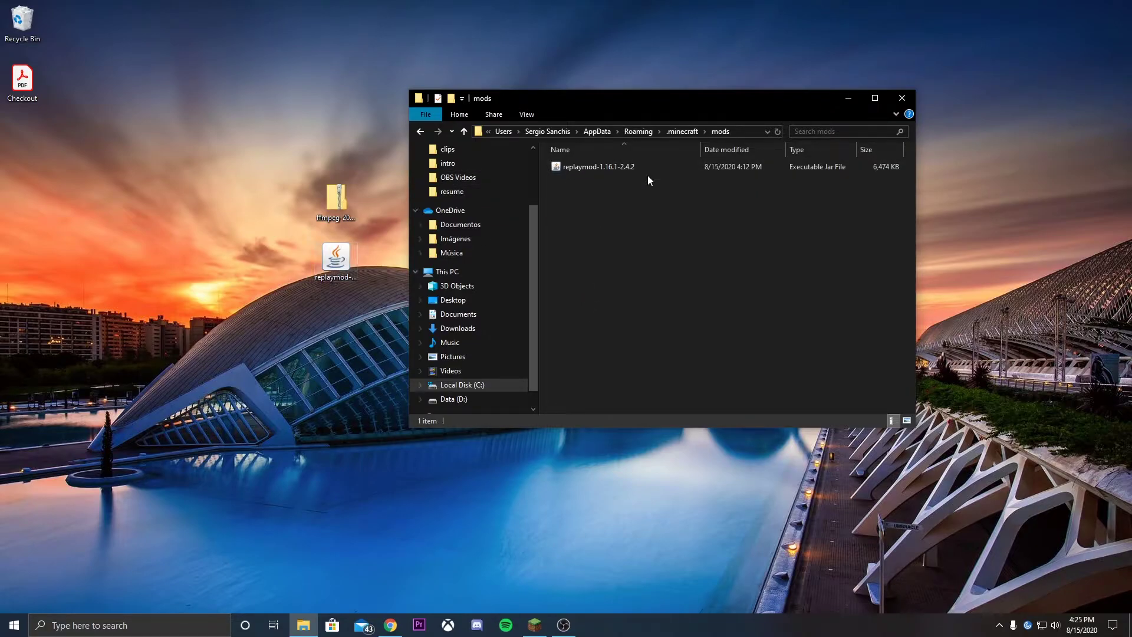
Step: Move replaymod-1.16.1-2.4.2.jar from the desktop into mods, replacing the older copy
drag(335, 257, 614, 240)
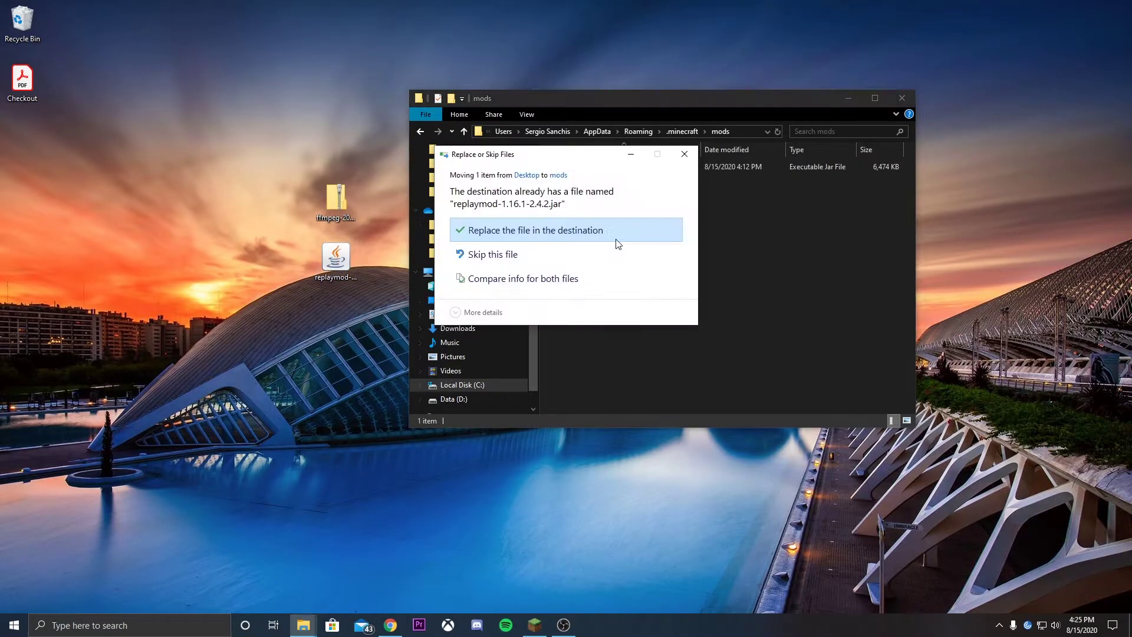
click(545, 229)
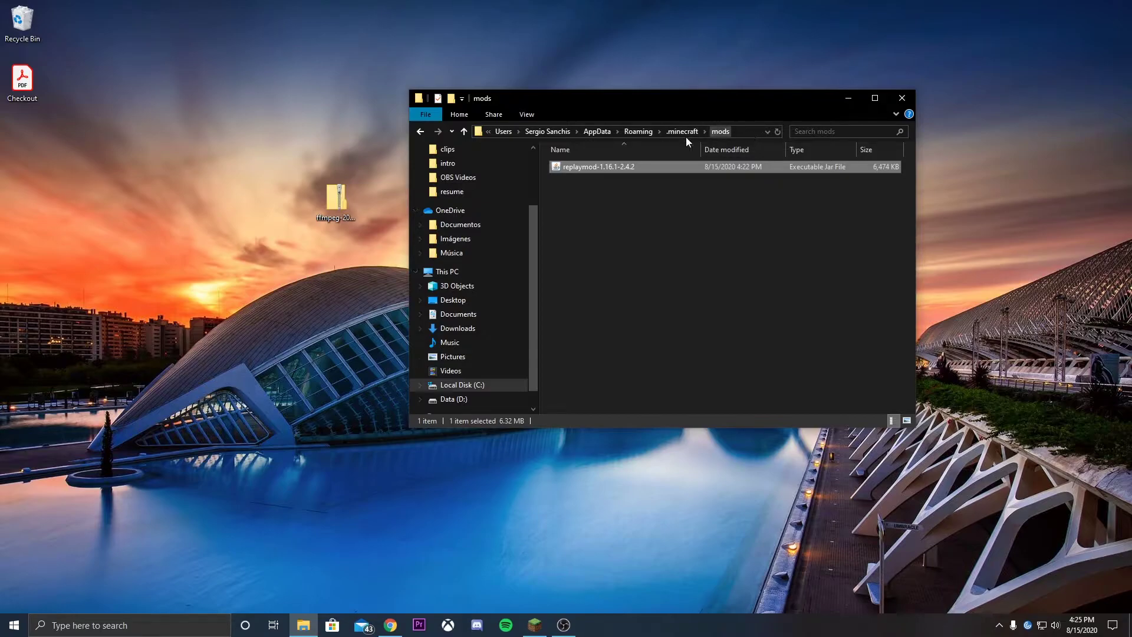
drag(288, 240, 371, 372)
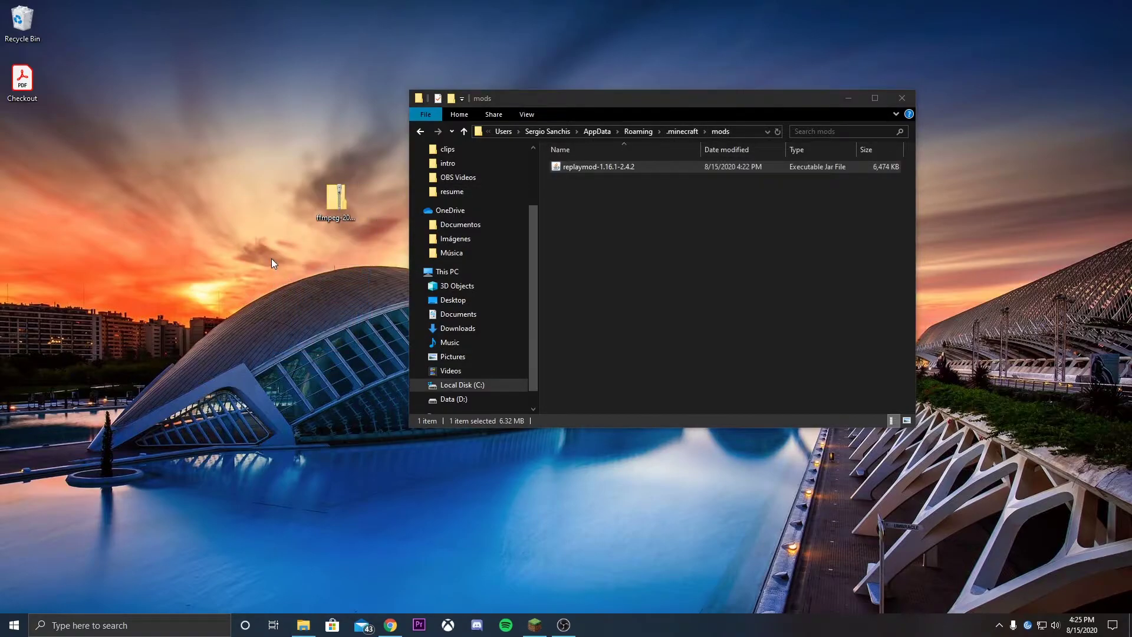
drag(272, 260, 338, 333)
Step: Close the mods folder, keep fabric-loader-1.16.1 selected, and view the launcher's Installations list
click(901, 98)
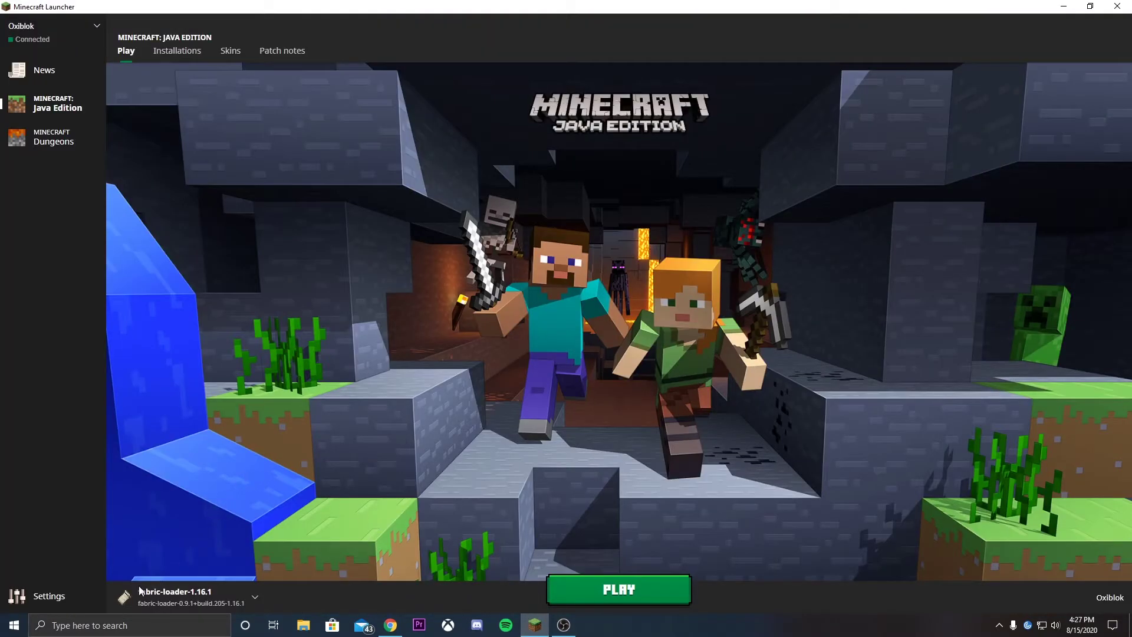
click(188, 594)
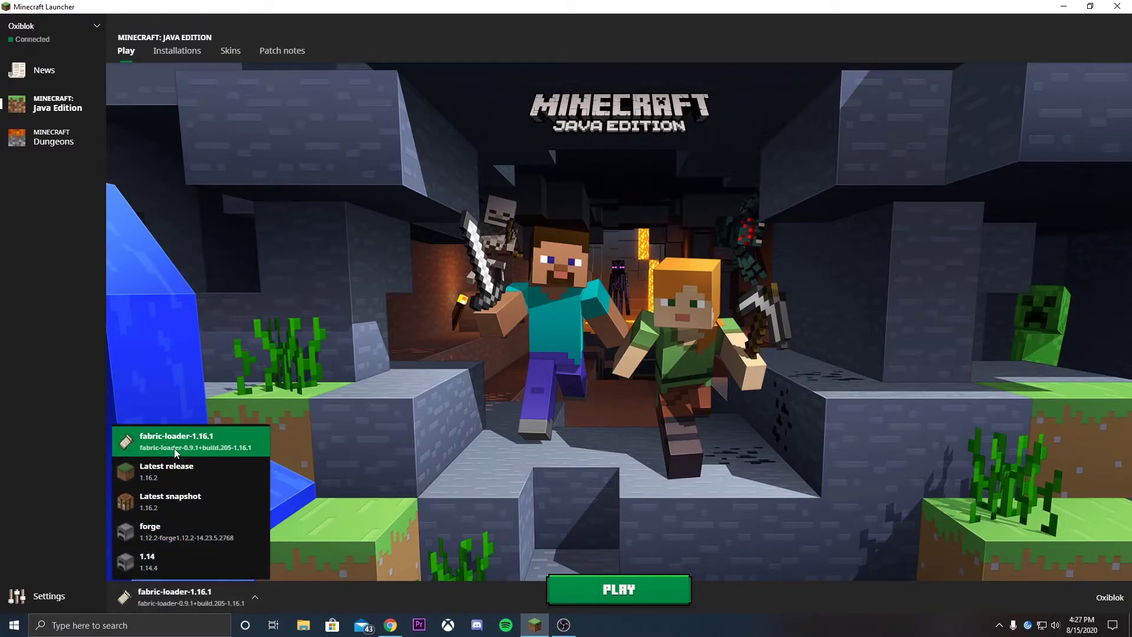
click(198, 450)
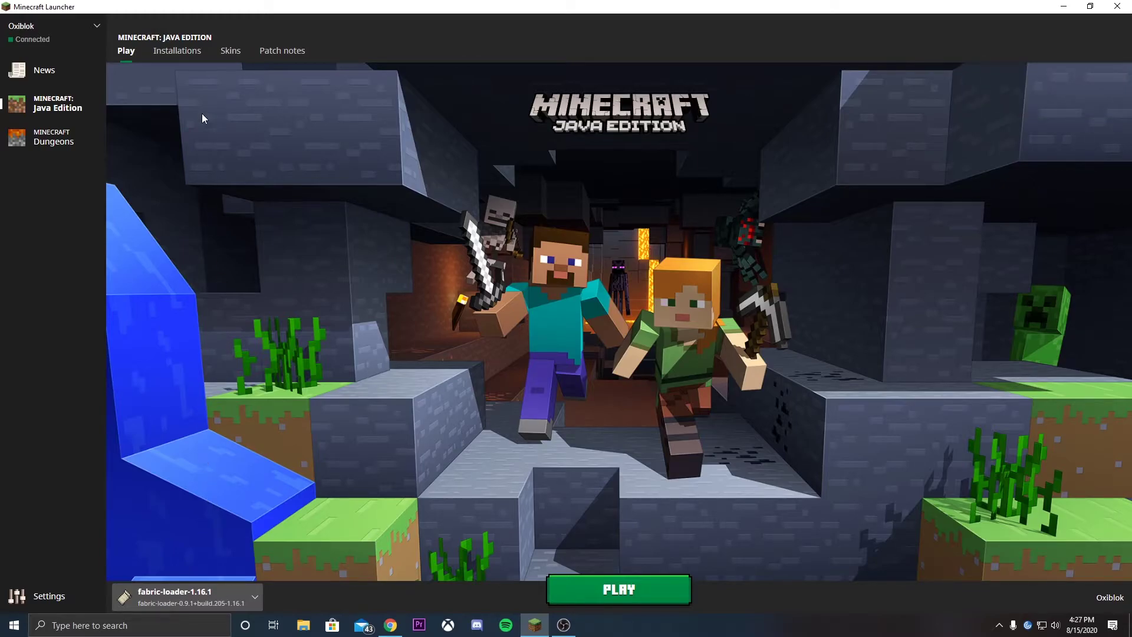
click(189, 53)
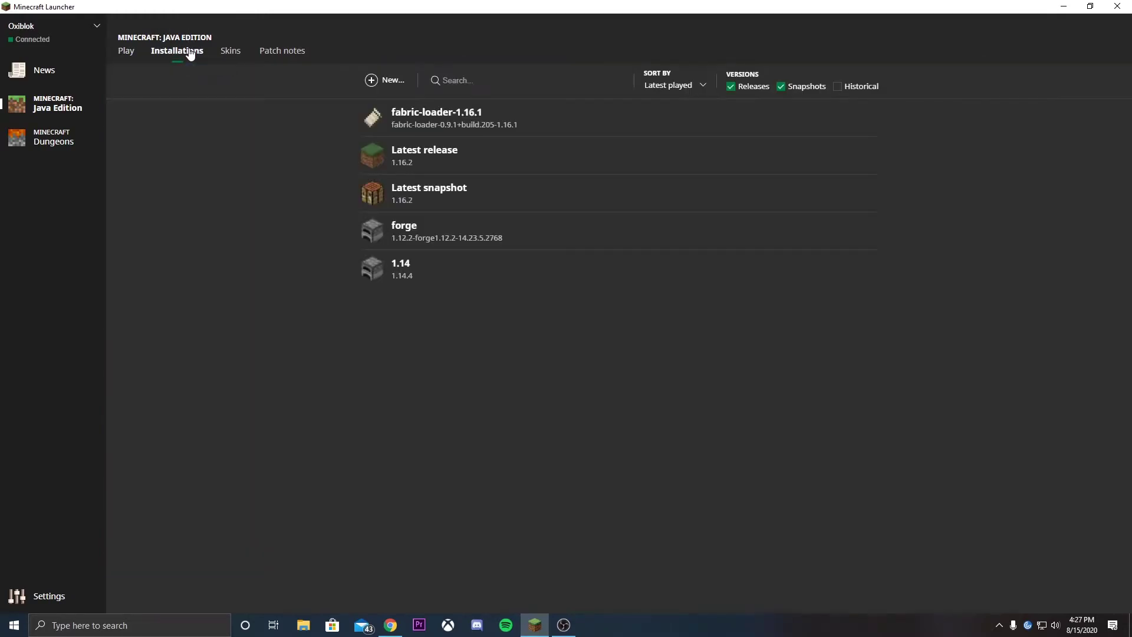
Step: Create an installation named 'Forge 1.16.1' using release fabric-loader-0.9.1+build.205-1.16.1
click(372, 82)
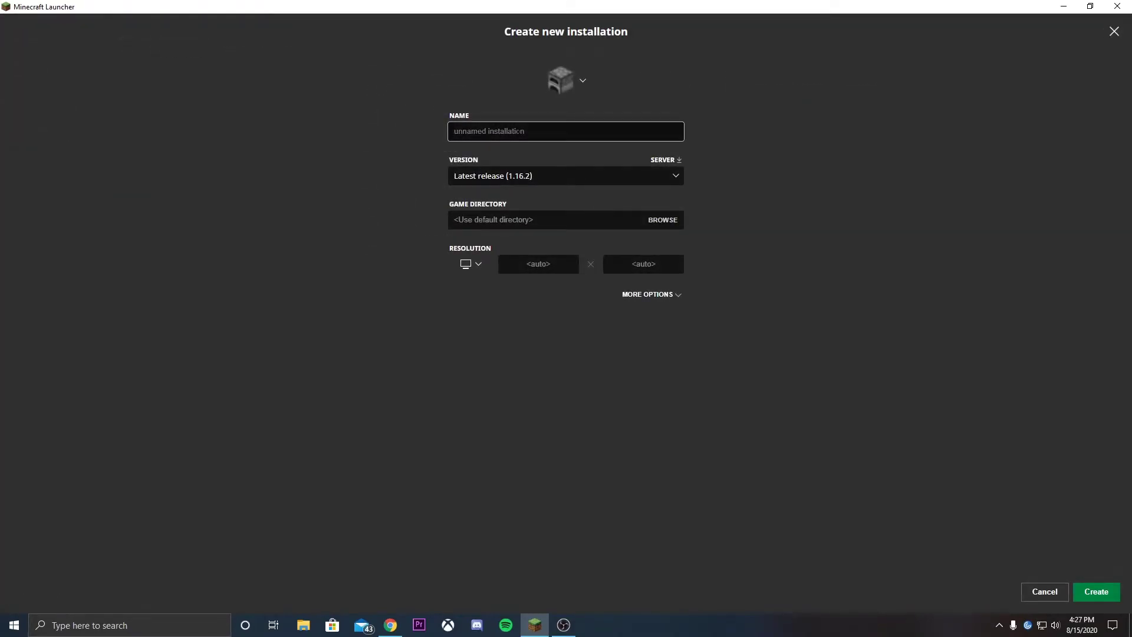
text(Forge 1.16.1)
click(561, 176)
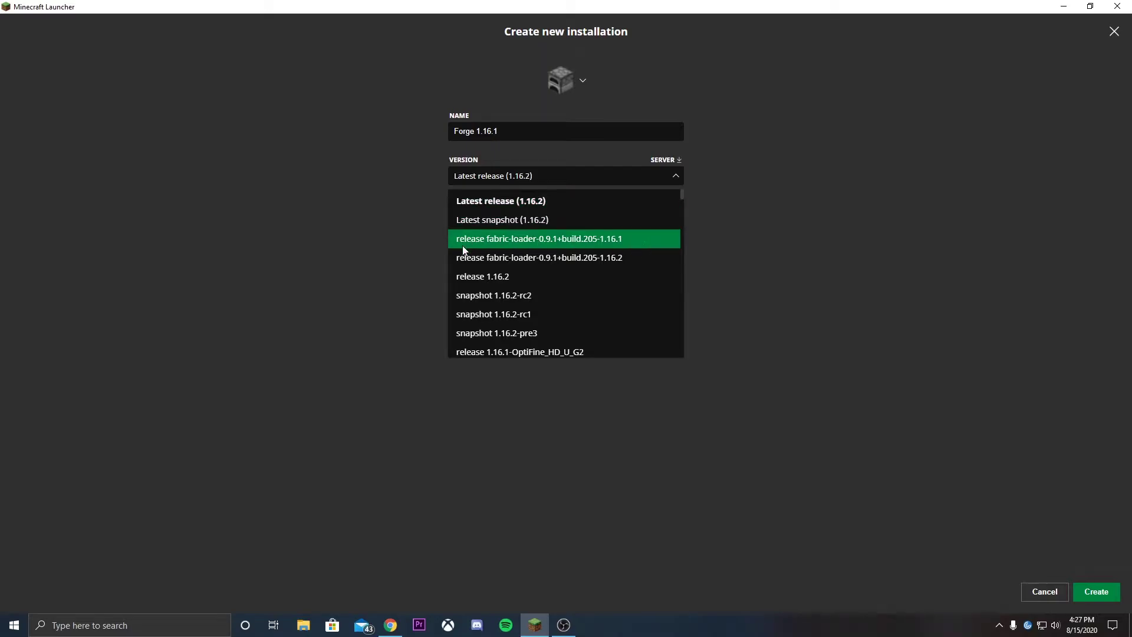
click(618, 239)
click(1096, 591)
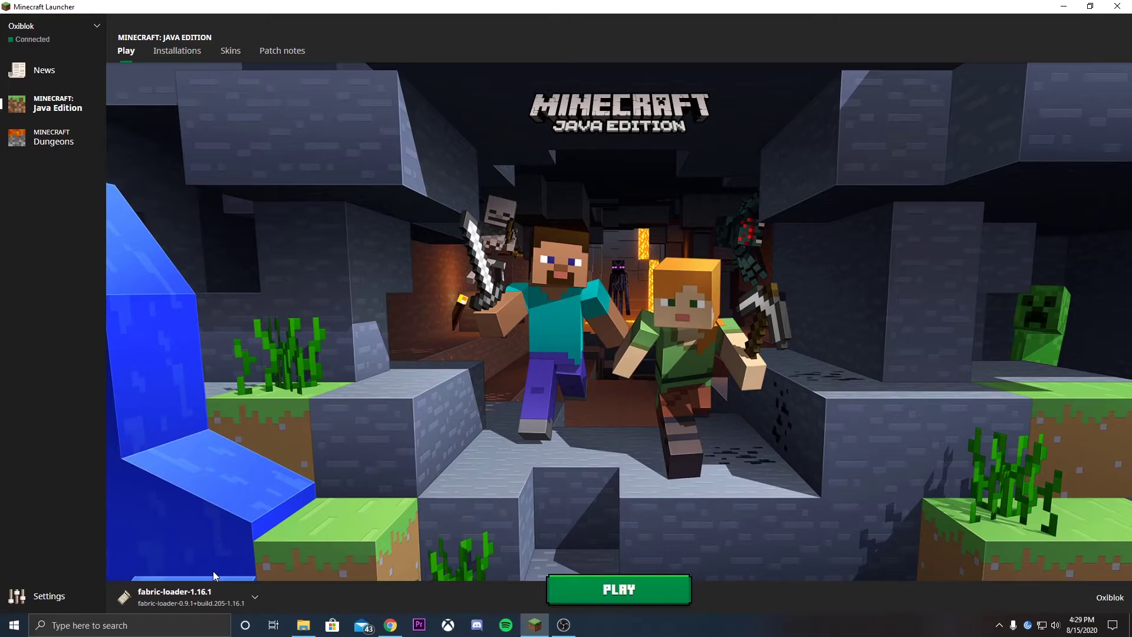
Step: Go back to the Play page with the fabric-loader-1.16.1 profile shown beside PLAY
mouse_move(306, 630)
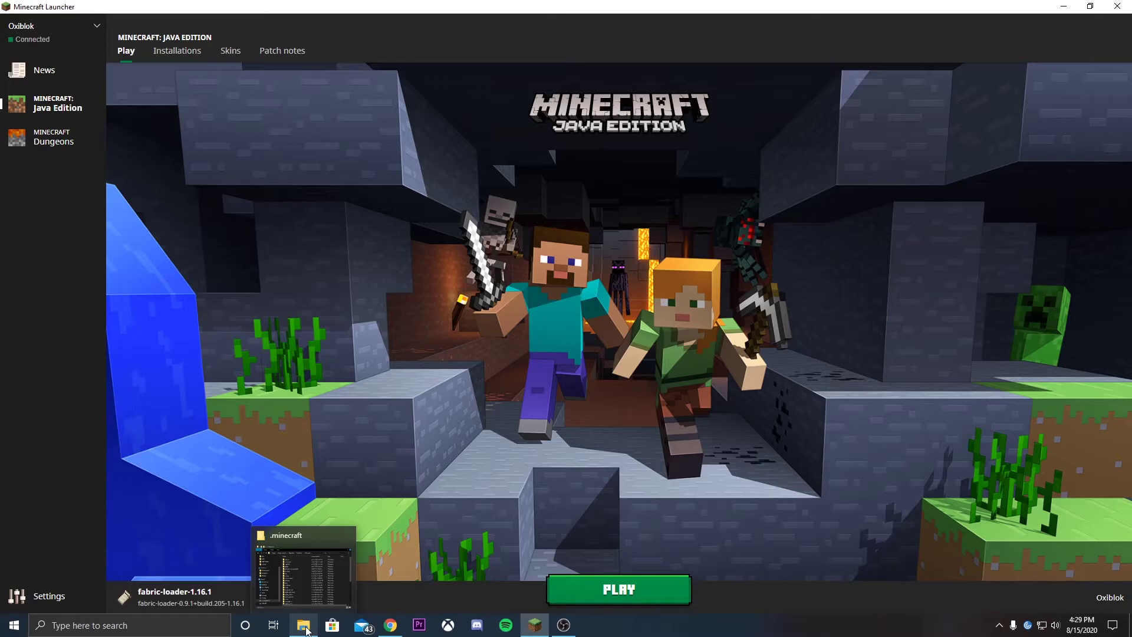
click(305, 631)
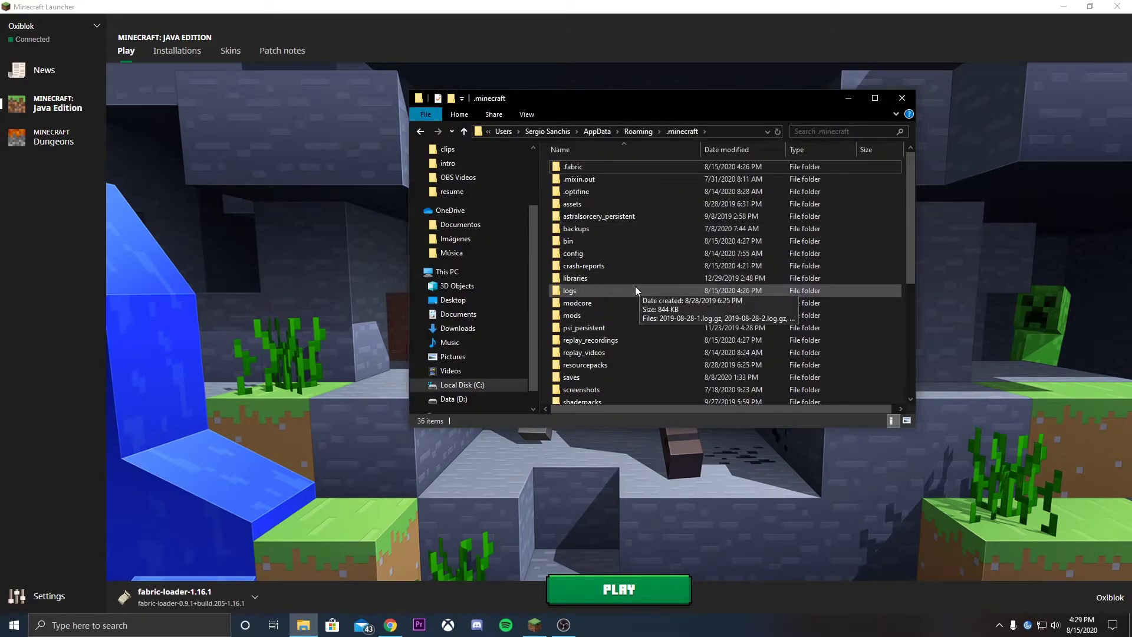
double_click(610, 317)
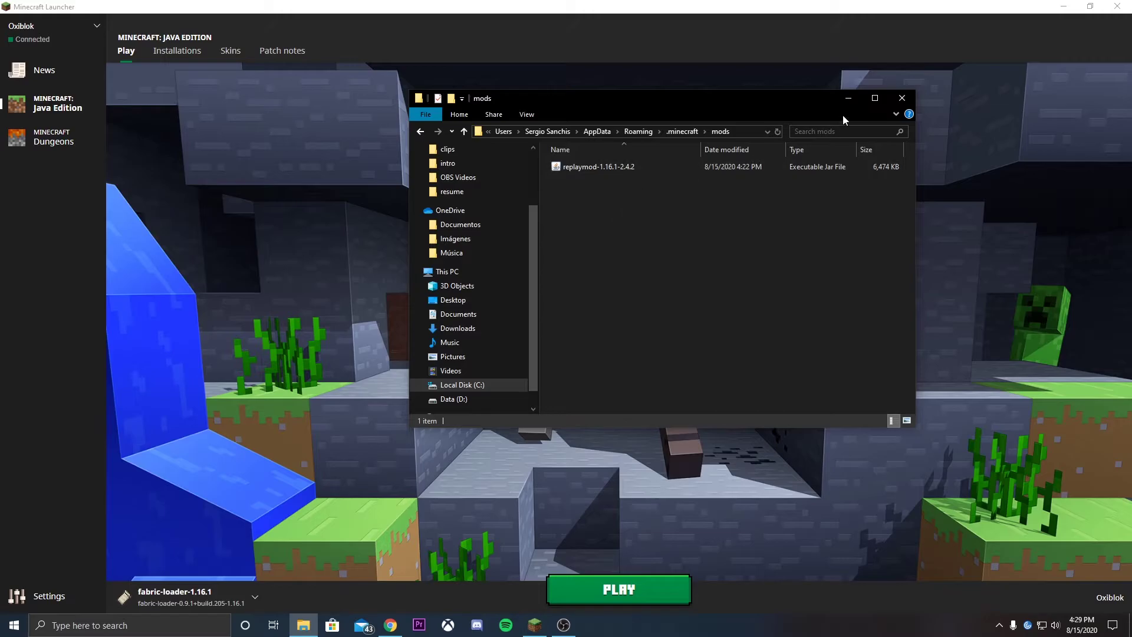
click(849, 99)
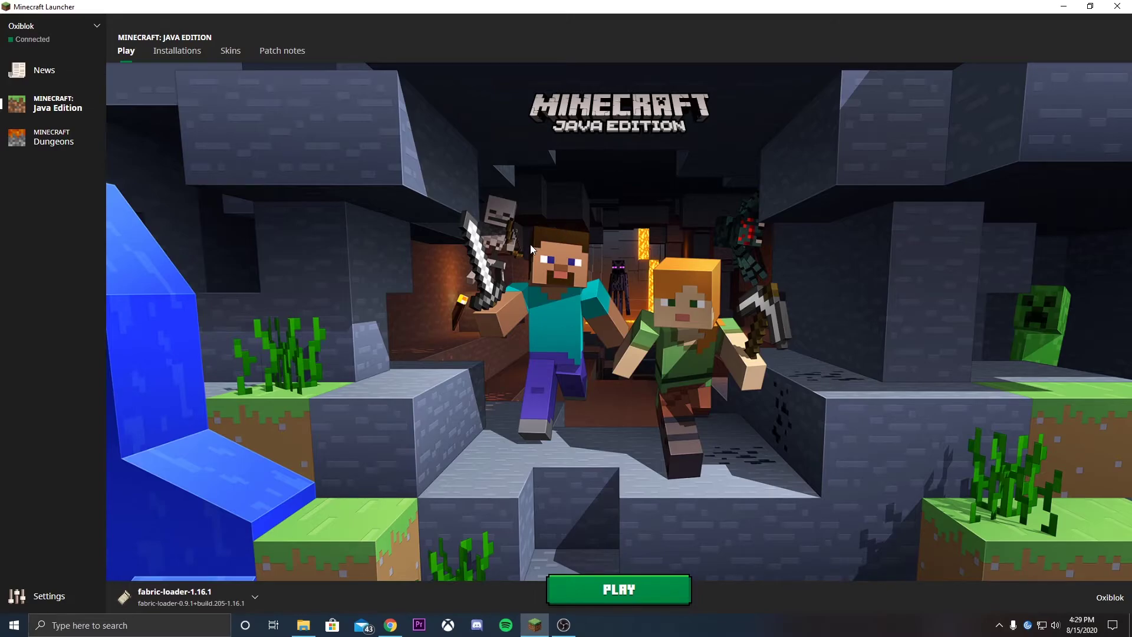
Step: Press PLAY on the fabric-loader-1.16.1 profile and load into the Nether world
click(619, 589)
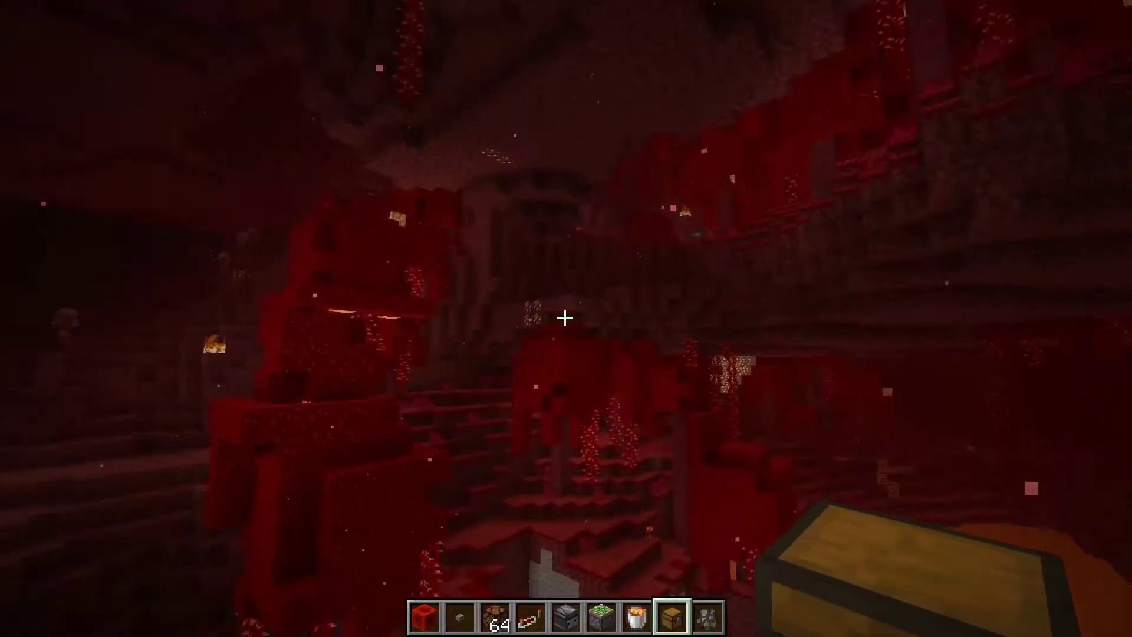
Step: Start a Replay Mod recording from the game menu and resume playing in the Nether
key(Escape)
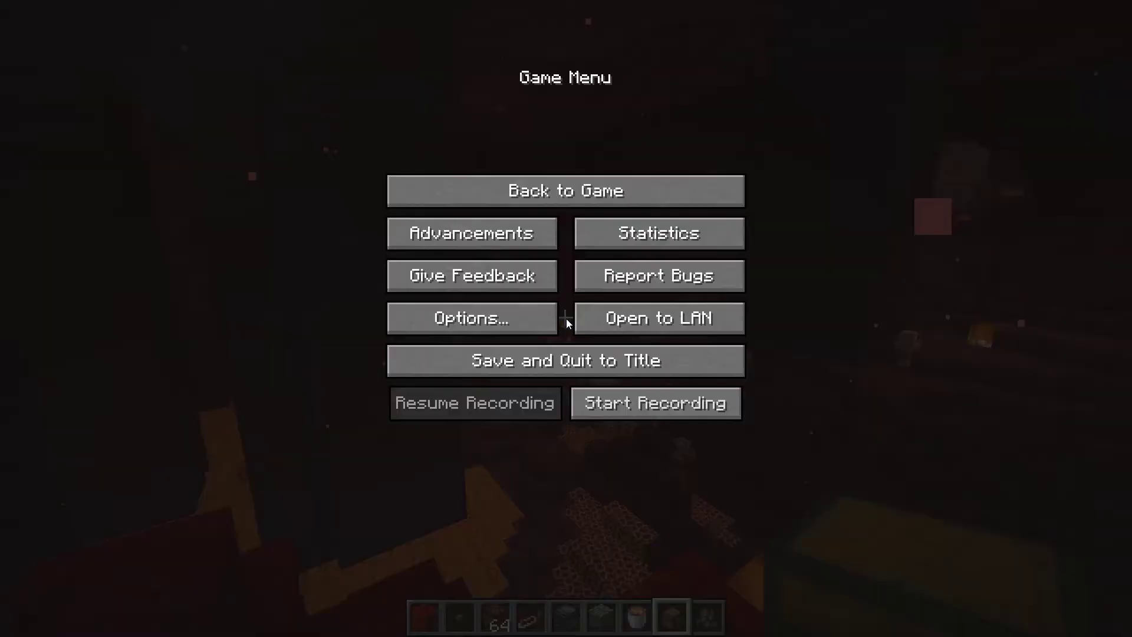
click(669, 399)
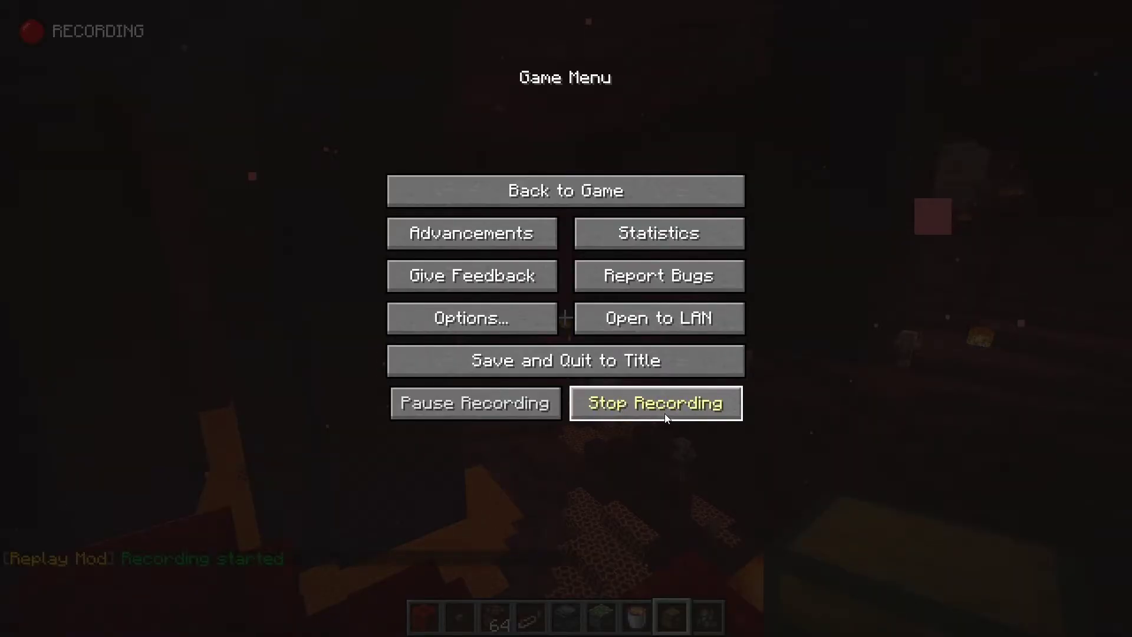
key(Escape)
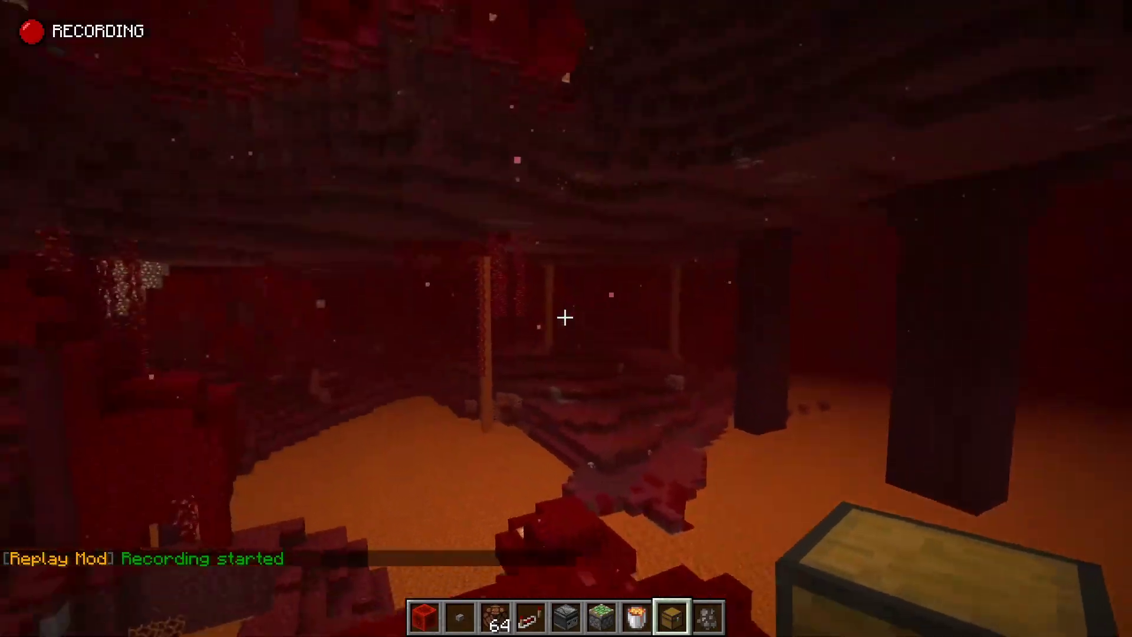
Step: Stop the Replay Mod recording and save and quit to the title screen
key(Escape)
click(625, 399)
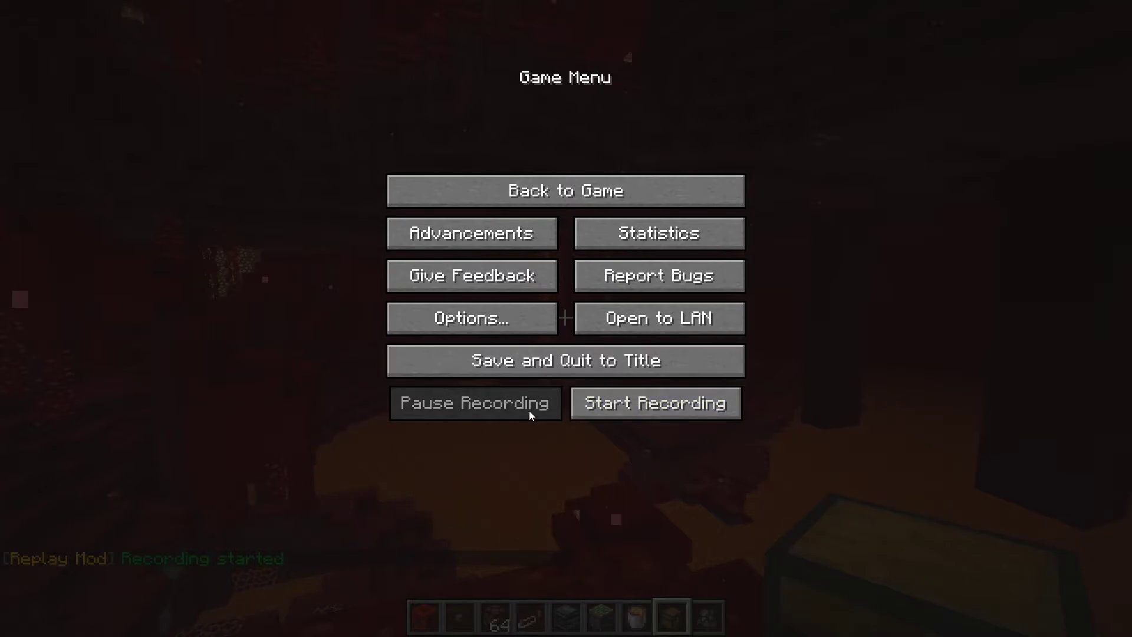
click(631, 367)
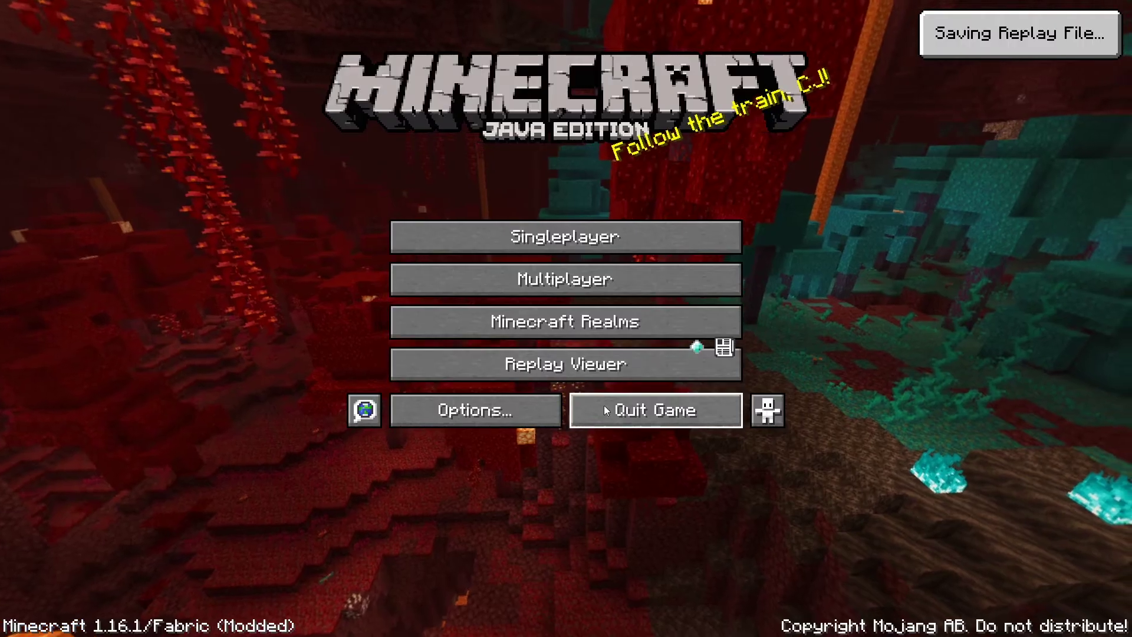
Step: Load the 2020_08_15_16_31_20 replay from the Replay Viewer list
click(565, 365)
click(411, 90)
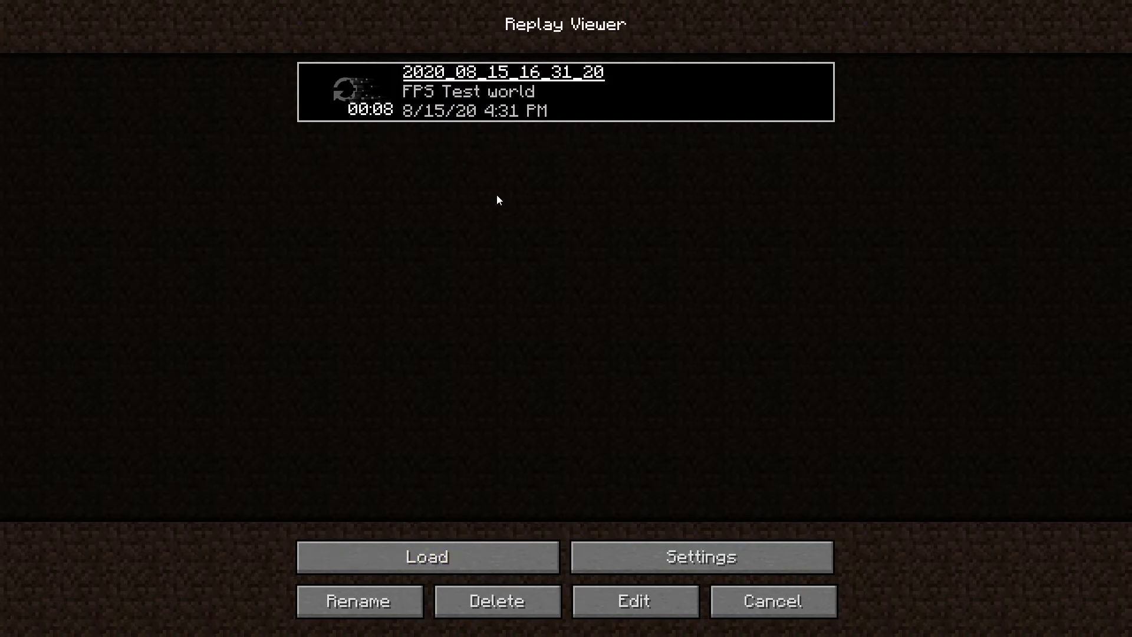
click(440, 548)
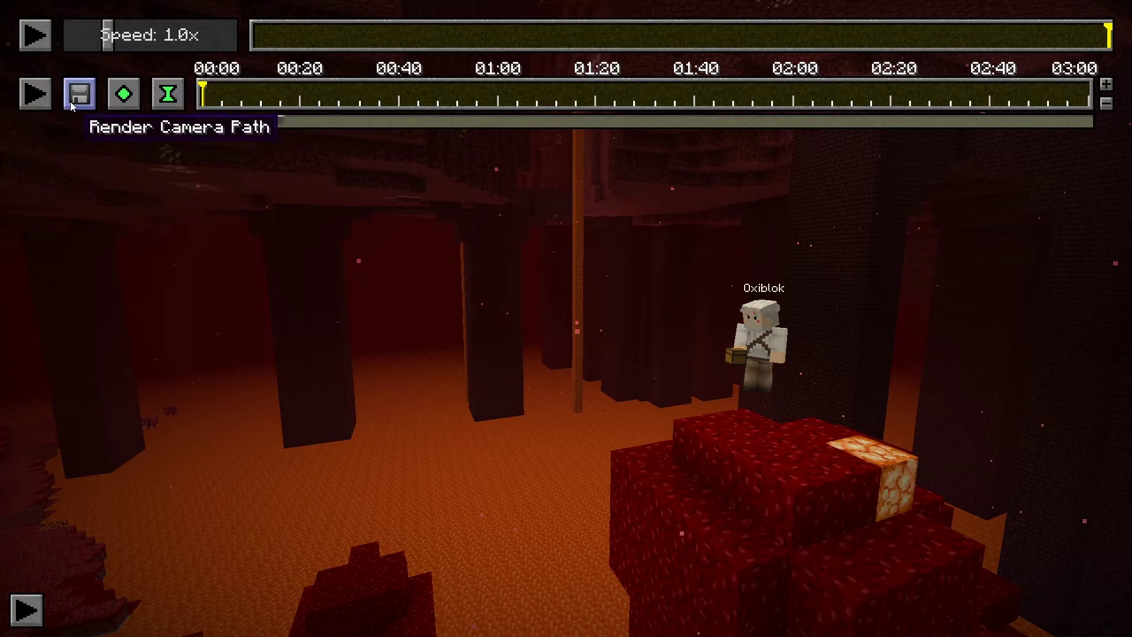
Step: Add position and time keyframes at 00:00 and again at about 00:07
click(125, 101)
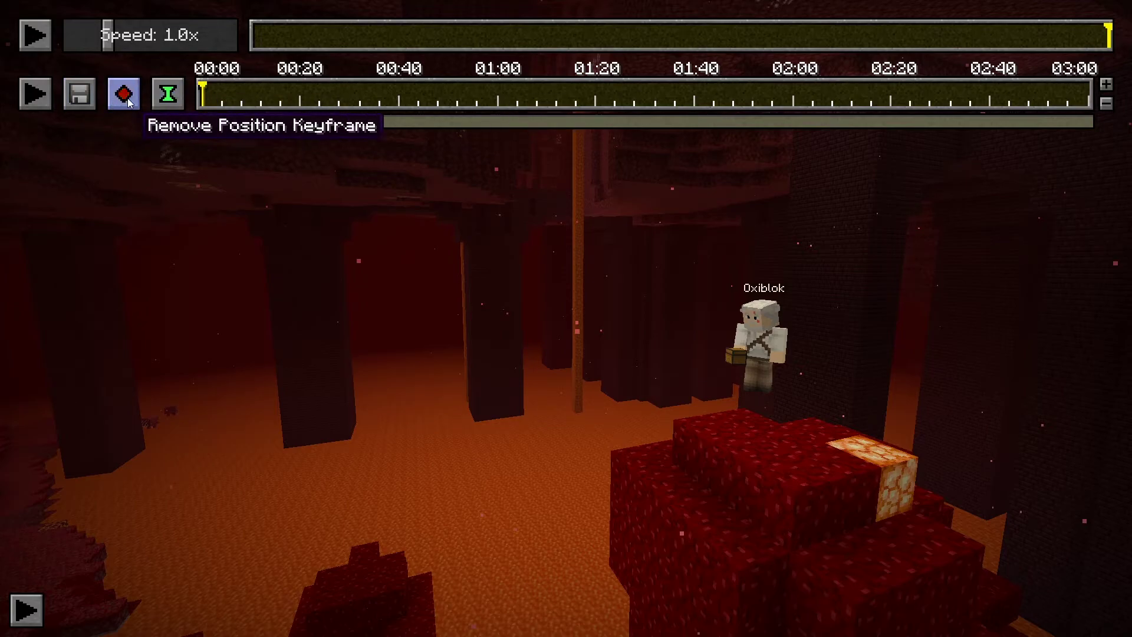
click(167, 98)
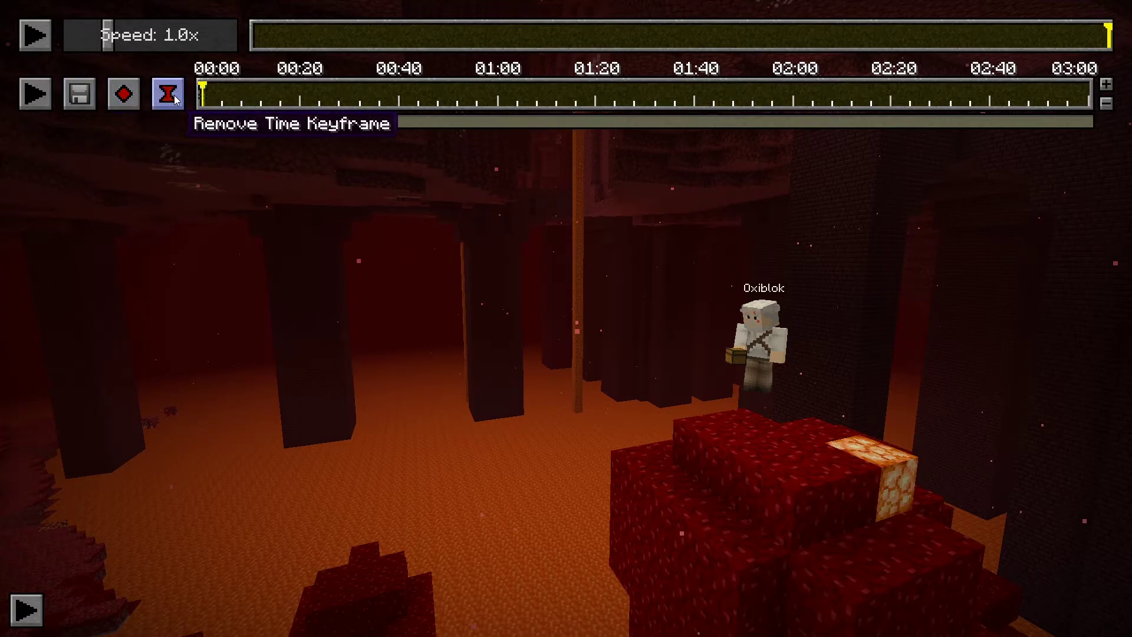
click(243, 93)
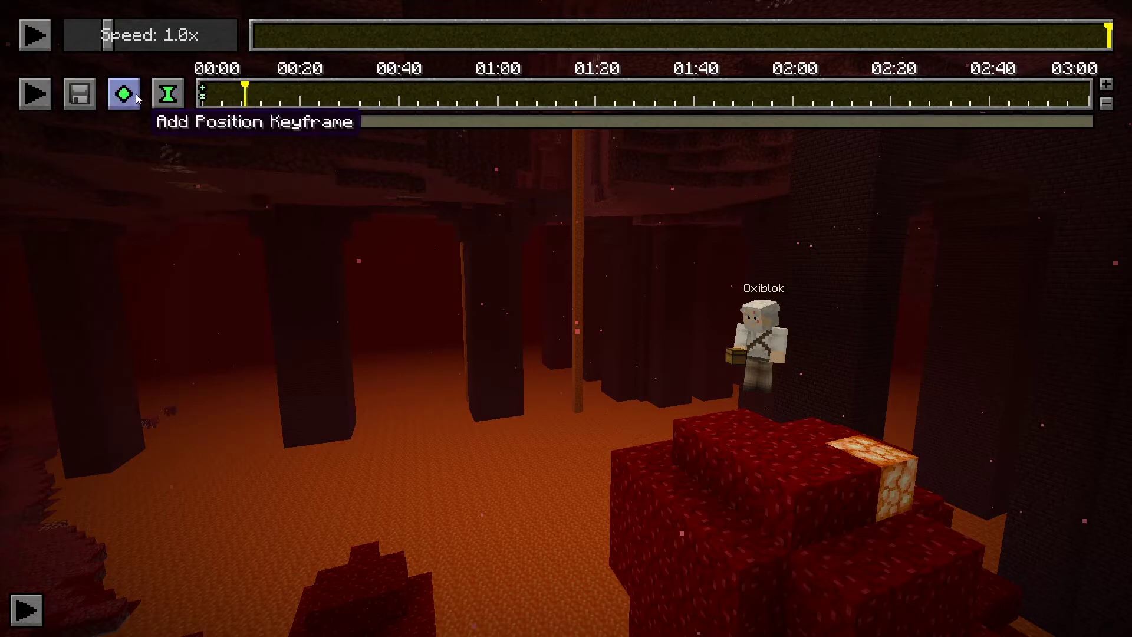
click(135, 94)
click(168, 94)
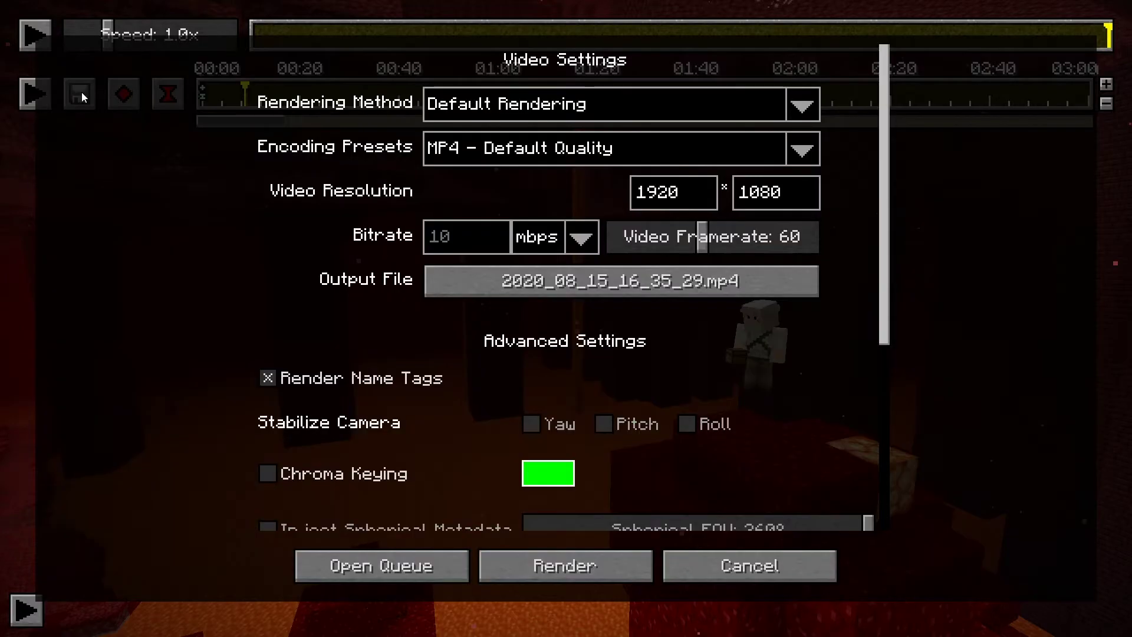
Step: In render settings, scroll to Command Line Settings and put the cursor at the end of the ffmpeg path
click(82, 94)
scroll(884, 101, down, 2)
scroll(885, 95, up, 2)
drag(889, 158, 880, 317)
click(346, 412)
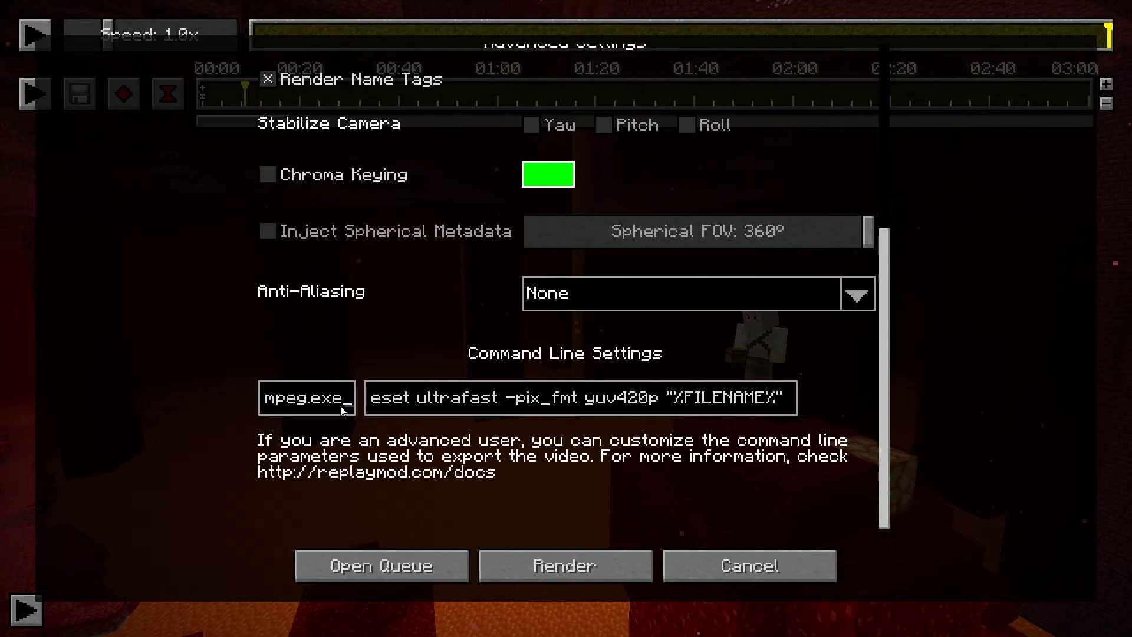
click(299, 402)
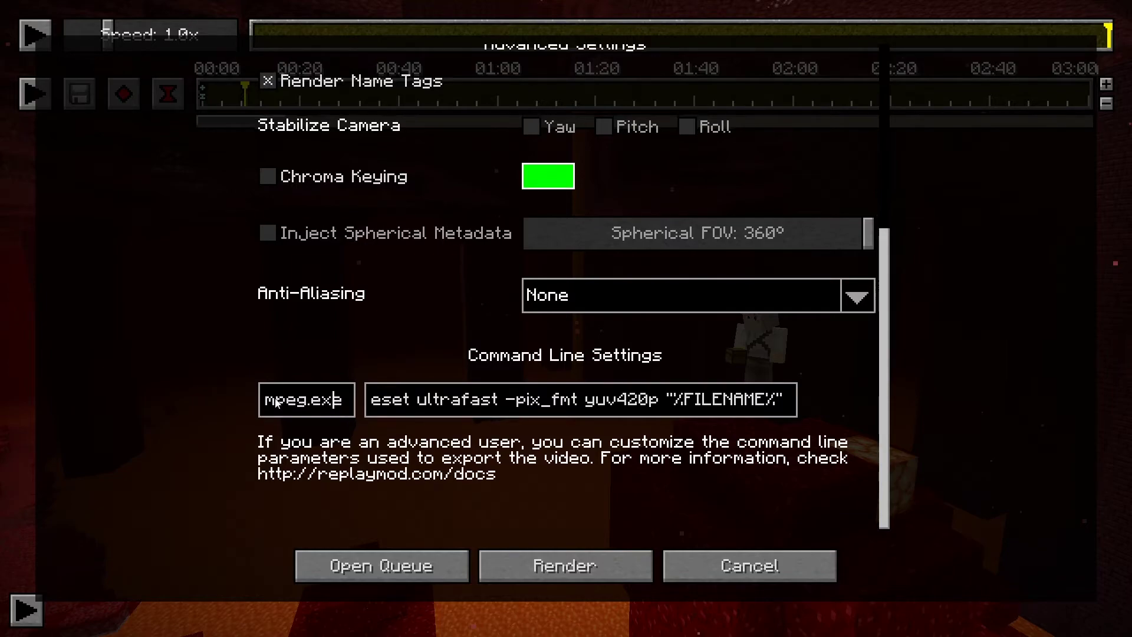
click(353, 407)
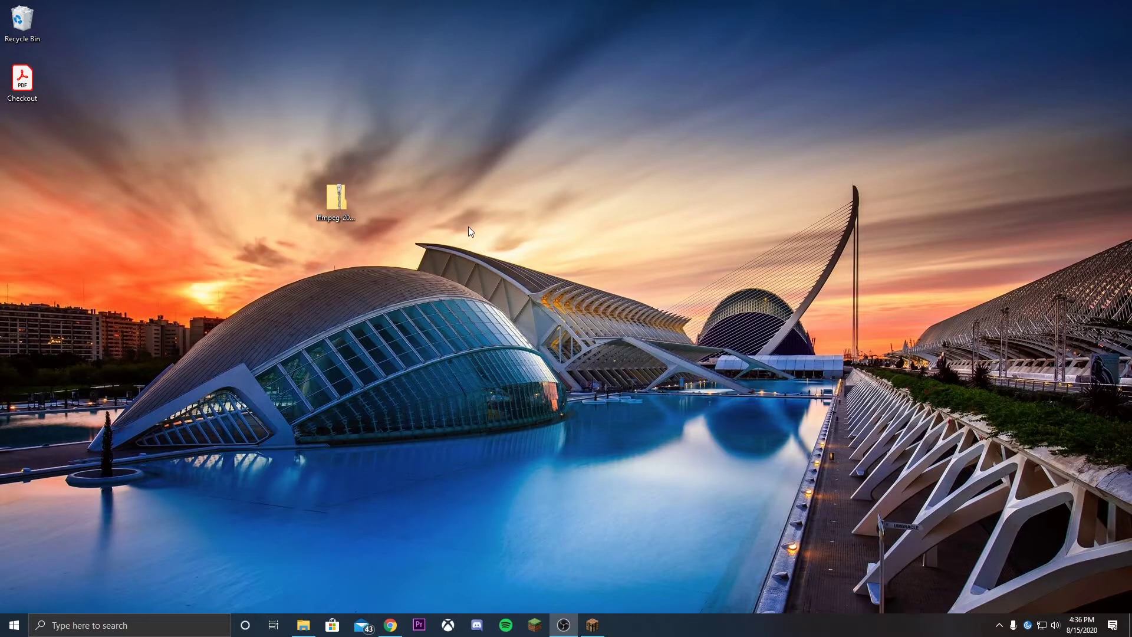
Step: Extract the ffmpeg zip into C:\Program Files (x86), allowing administrator permission
double_click(339, 200)
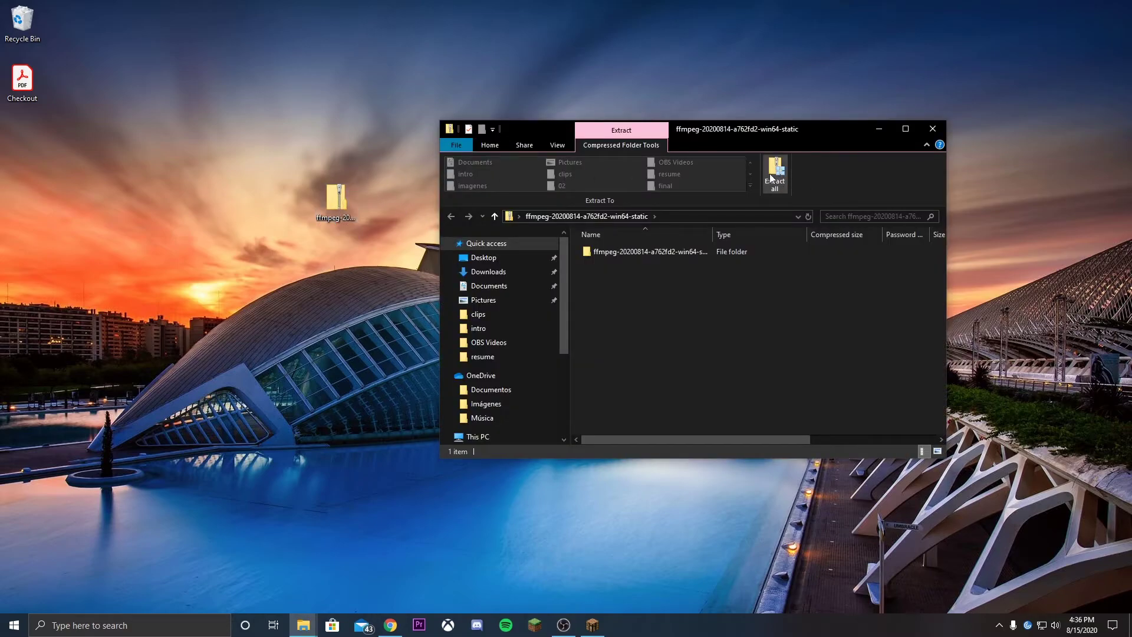
click(777, 172)
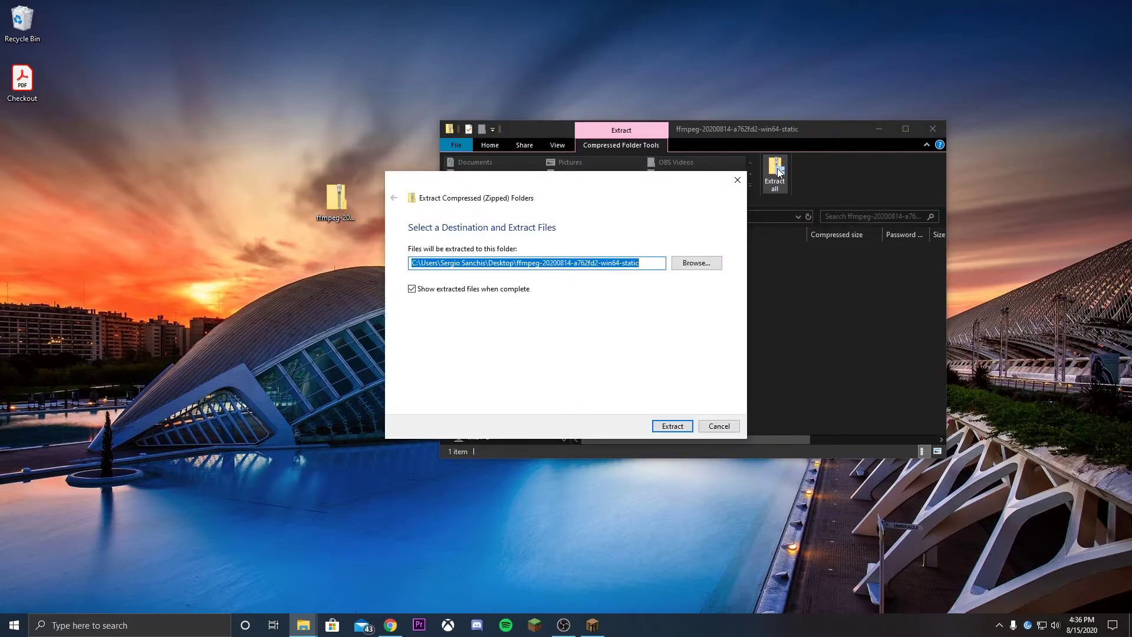
click(689, 264)
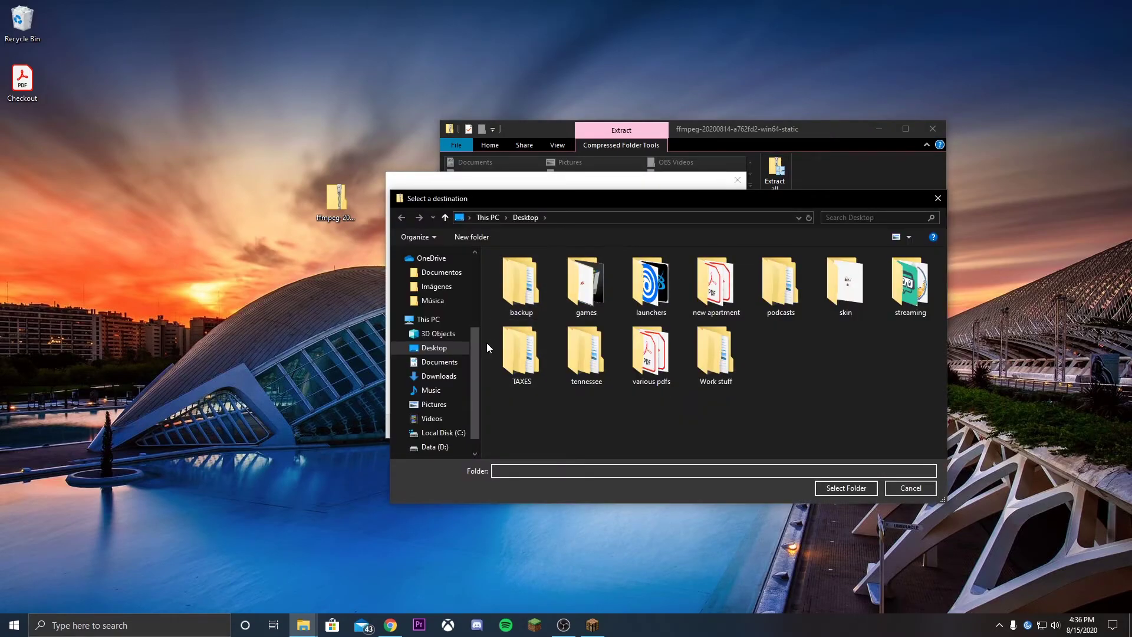
click(443, 432)
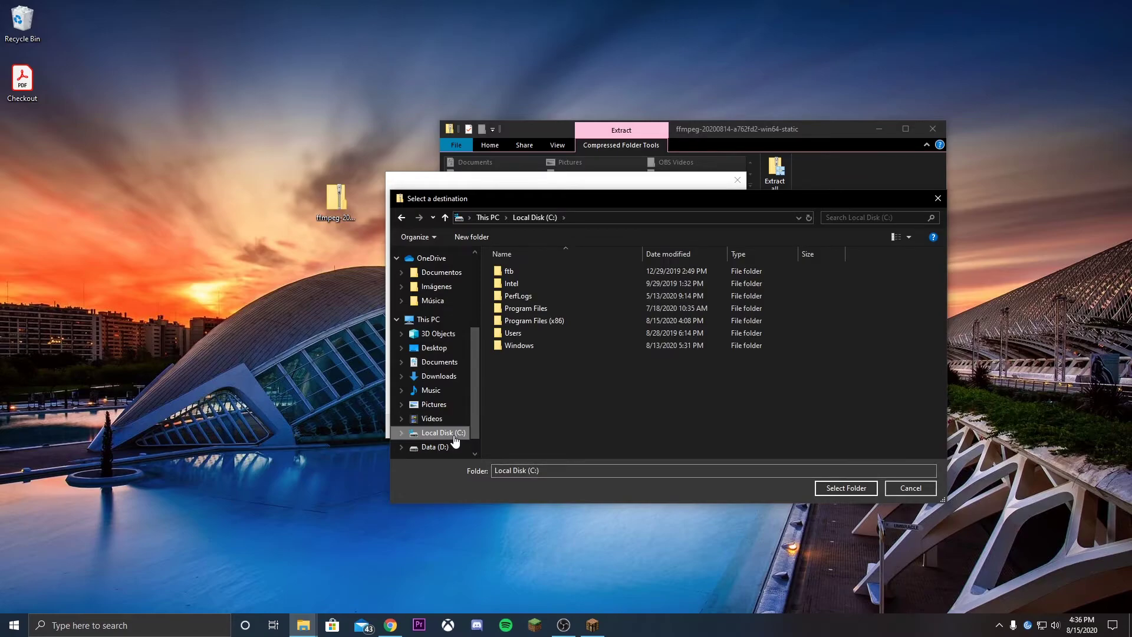
double_click(571, 320)
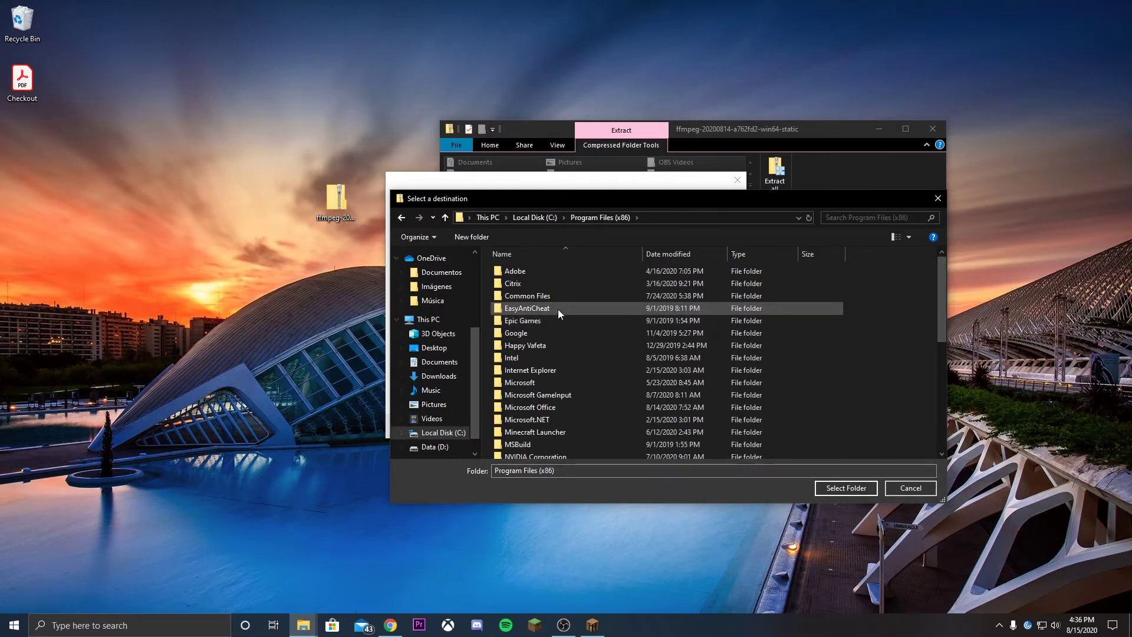
click(855, 487)
click(678, 427)
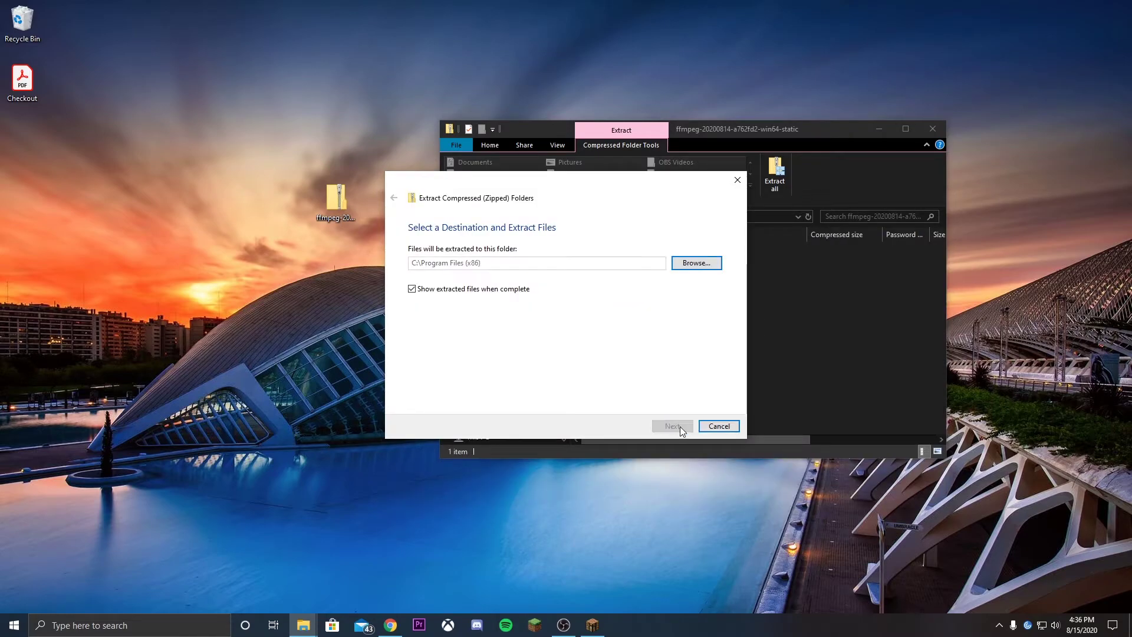
click(543, 234)
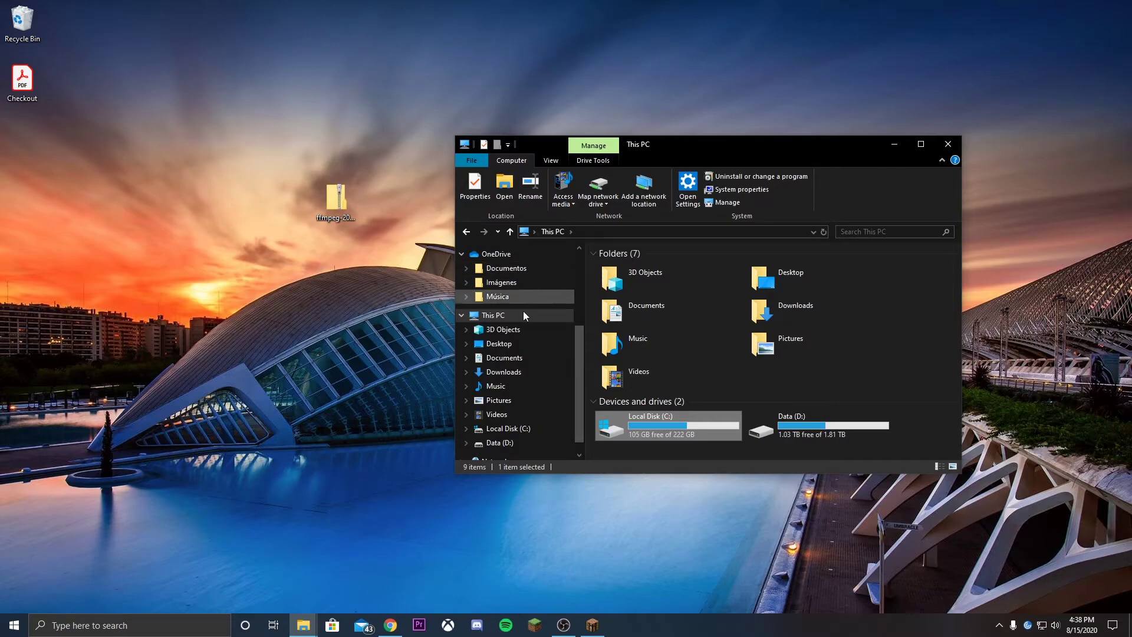
Step: Navigate to the C:\Program Files (x86)\ffmpeg-20200814…\bin folder
double_click(649, 434)
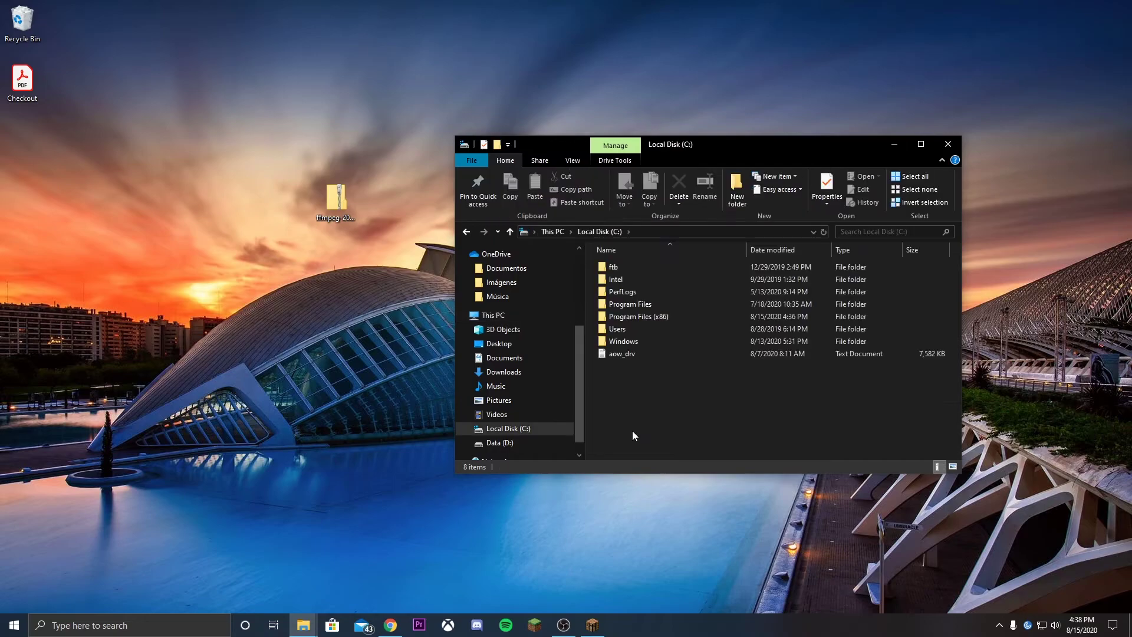
double_click(659, 318)
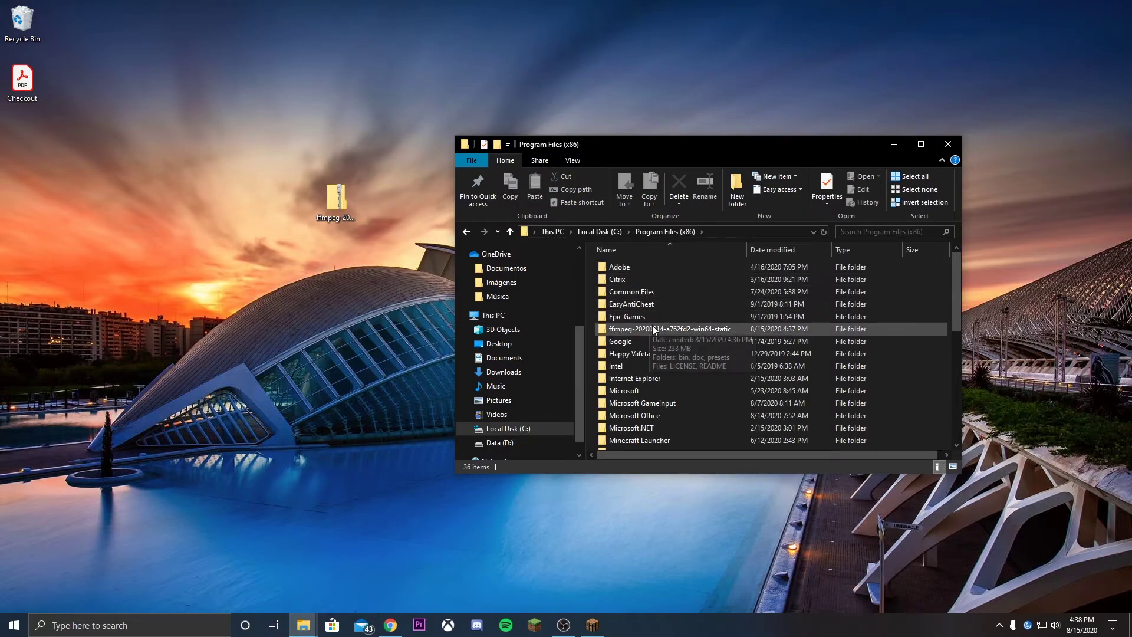
double_click(660, 329)
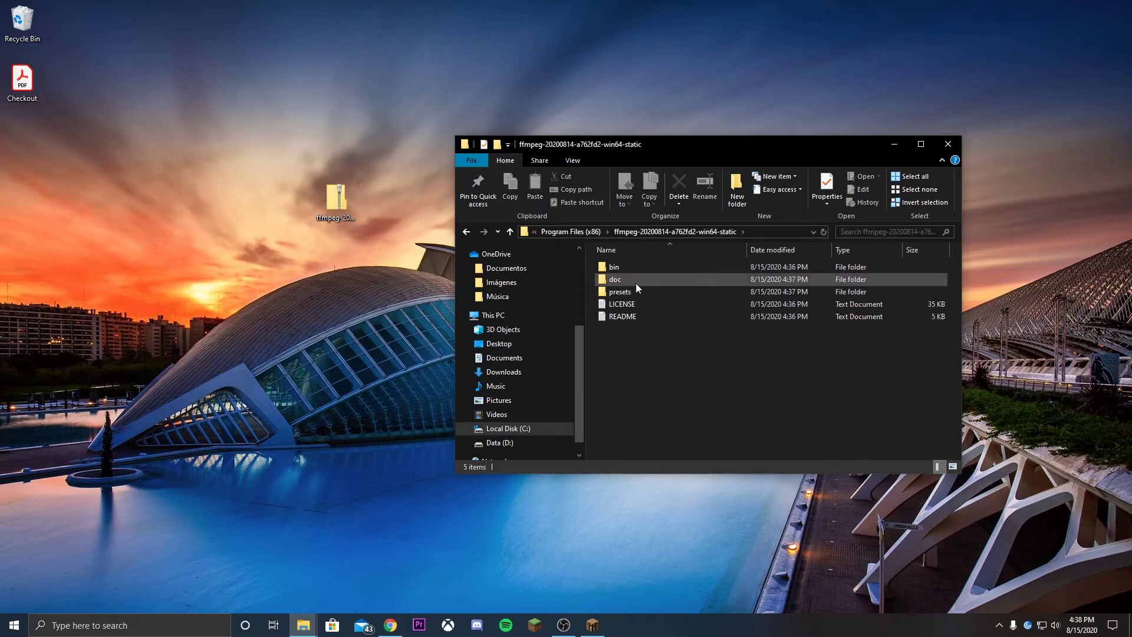
double_click(631, 270)
Step: Copy the ffmpeg program's location path from its Properties dialog
click(631, 270)
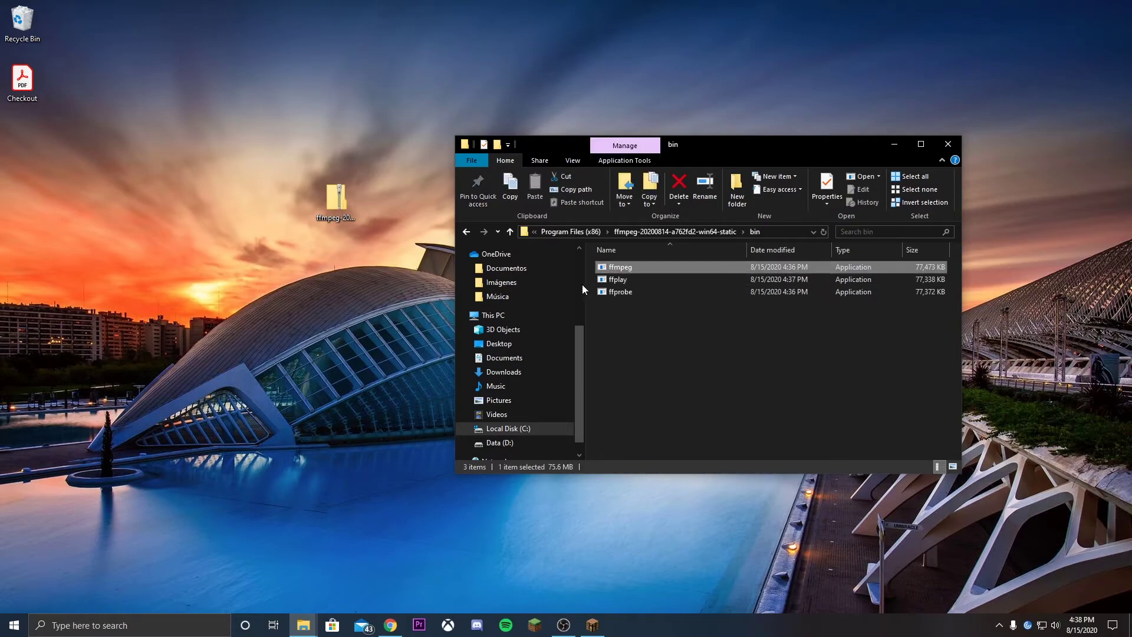
right_click(641, 268)
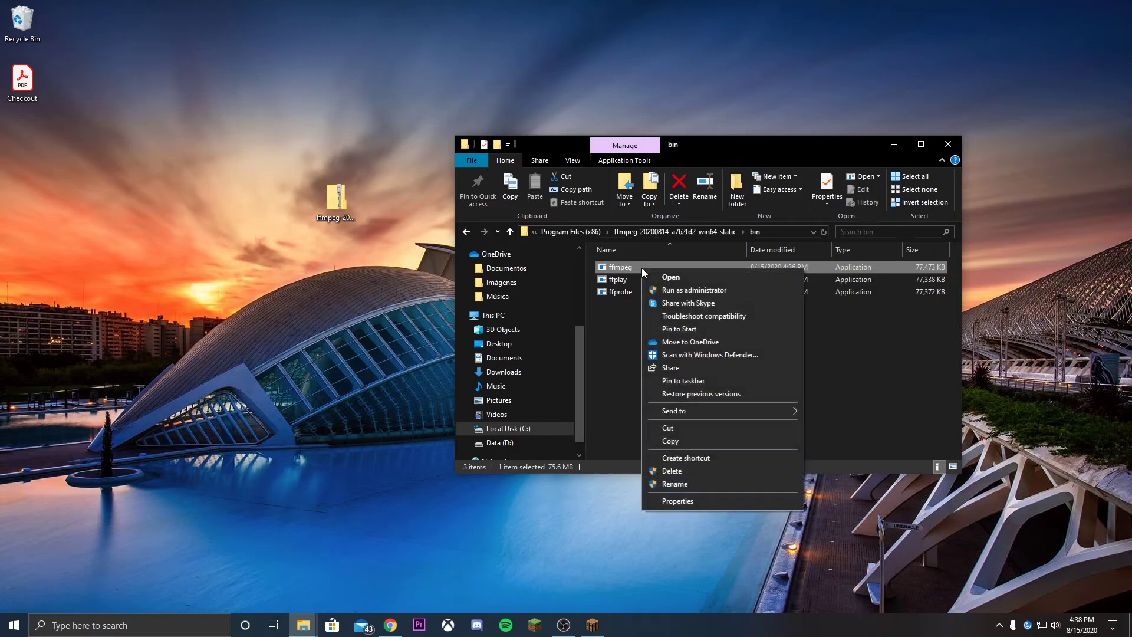
click(710, 503)
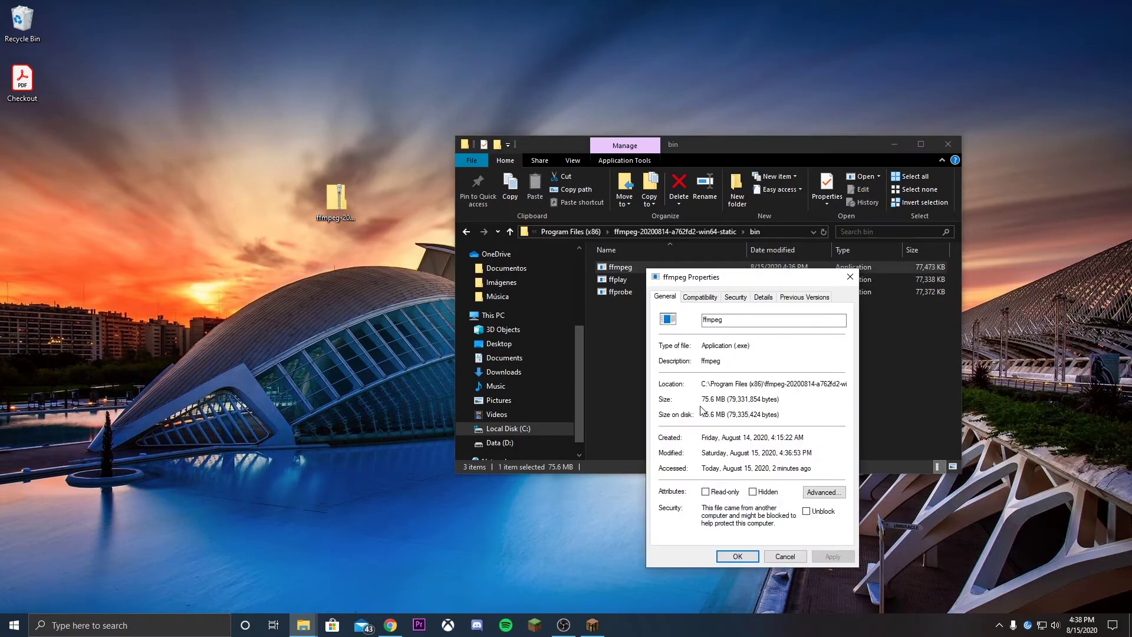
drag(704, 383, 864, 387)
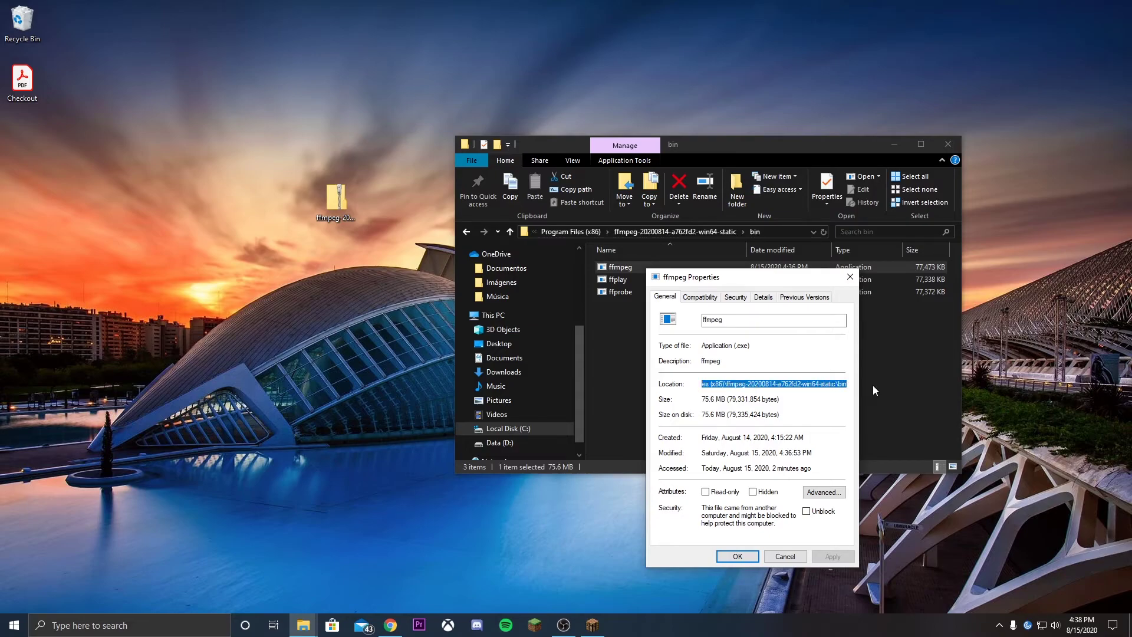
click(778, 555)
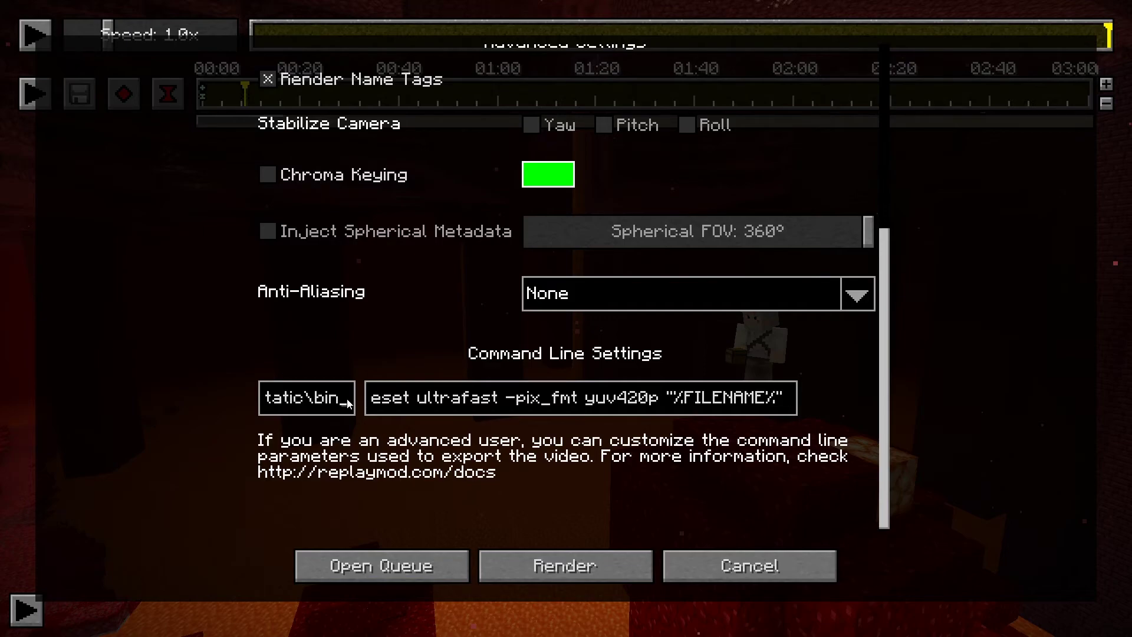
Step: Append \ffmpeg.exe to the pasted bin path in the ffmpeg executable field
text(\ffmp)
text(eg)
text(.exe)
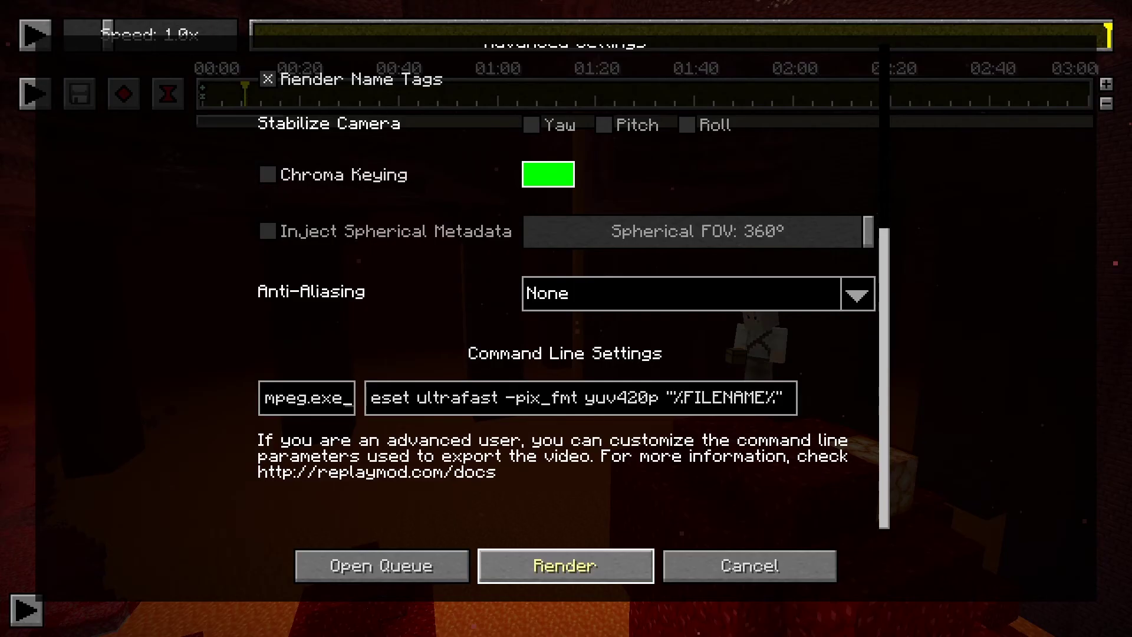
Step: Render the camera path video and play the 517-frame result in Movies & TV
click(566, 566)
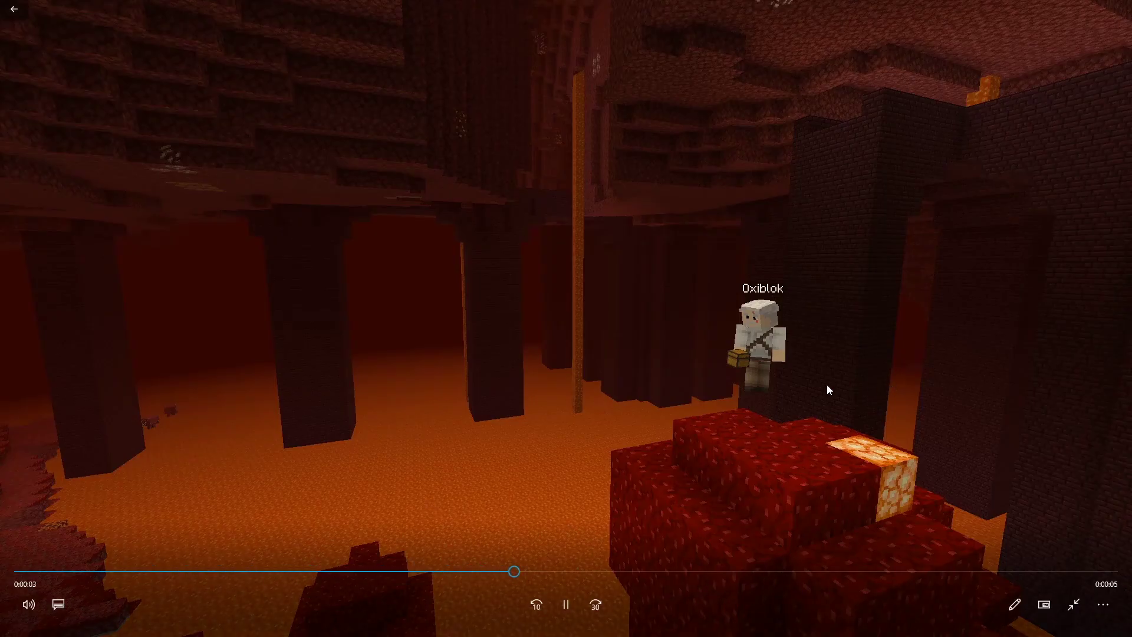
Step: Pause and close the Movies & TV player, then close the replay_videos and bin windows
click(566, 604)
click(1073, 604)
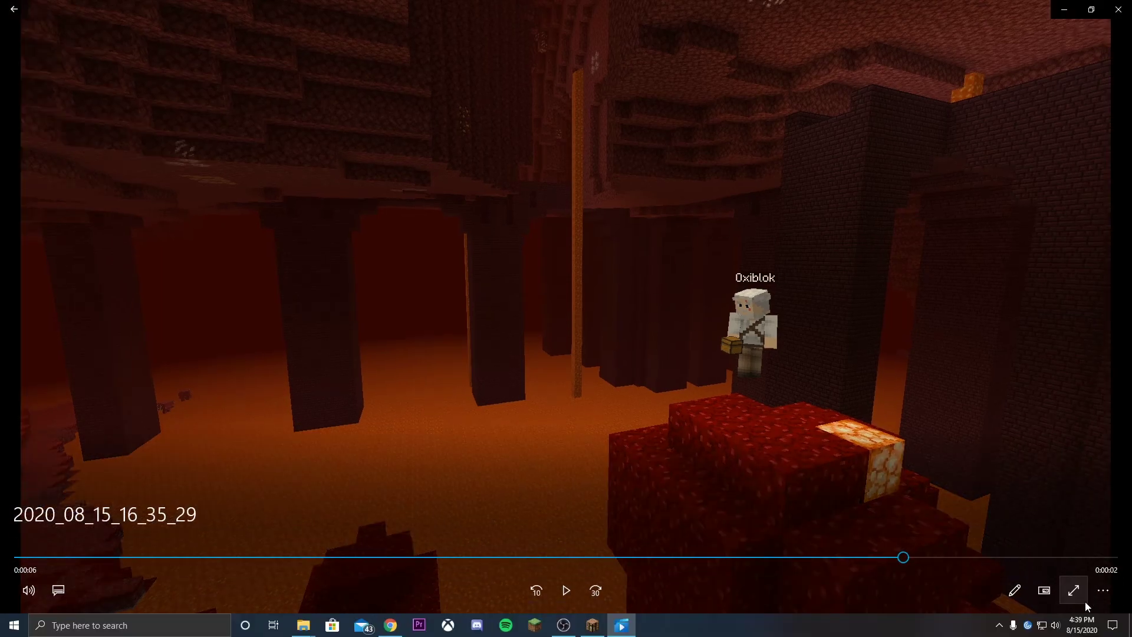
click(1118, 9)
click(963, 159)
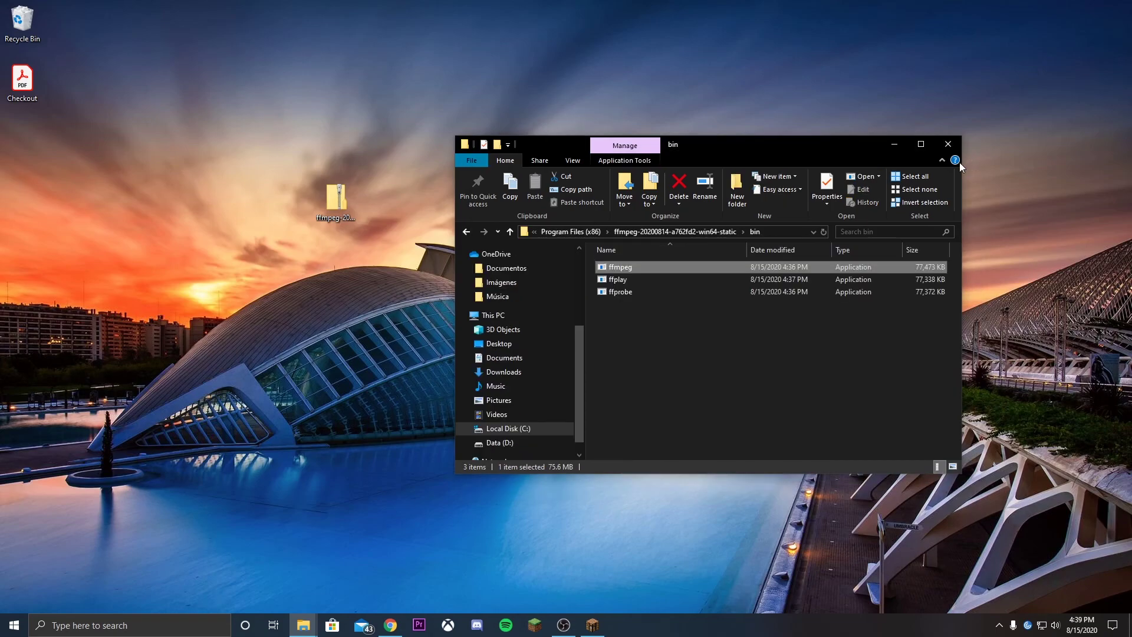
click(946, 145)
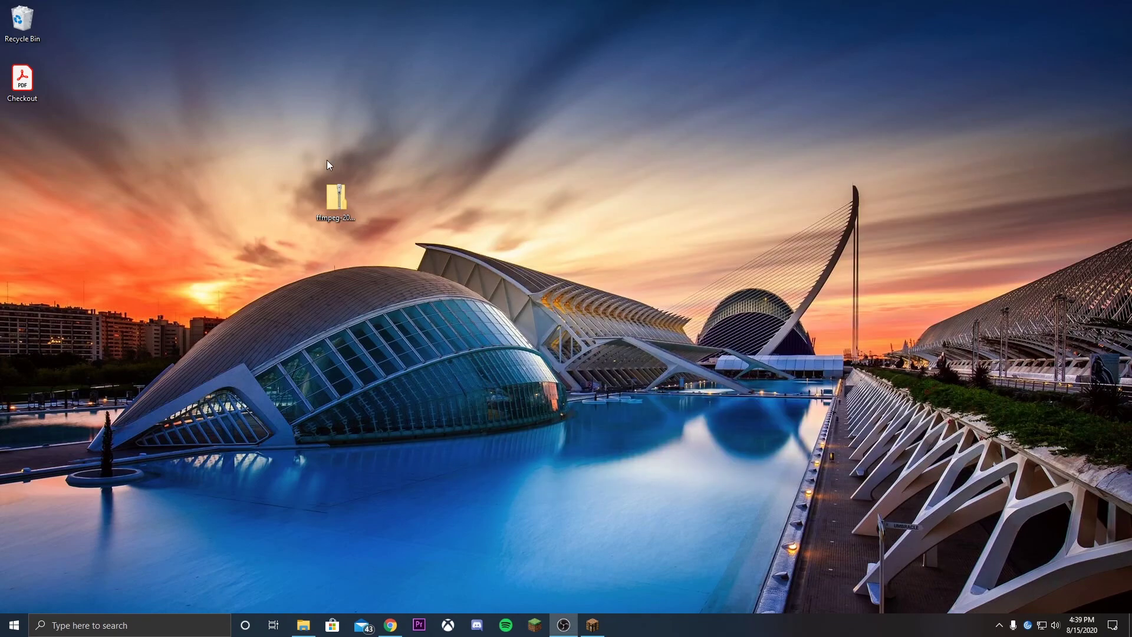